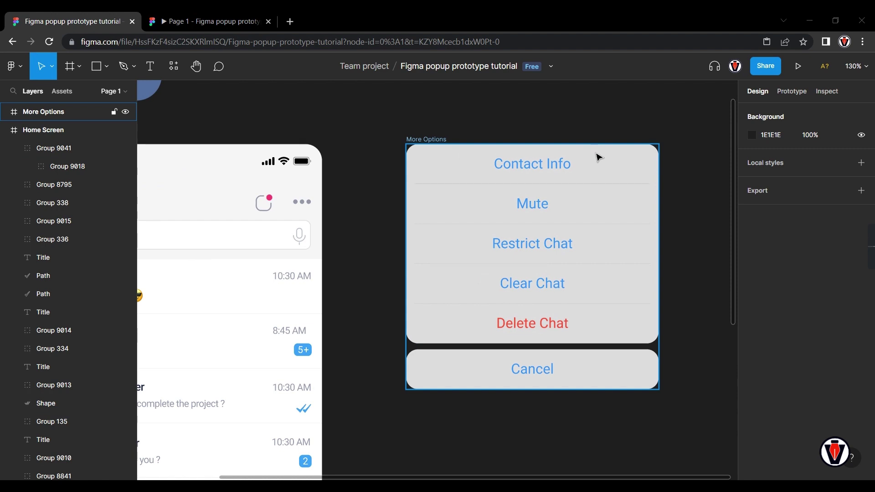
- Look over the Home Screen chat list and the More Options popup frame on the canvas
{"action": "left_click", "coordinate": [606, 137]}
{"action": "scroll", "coordinate": [647, 133], "scroll_direction": "down", "scroll_amount": 5}
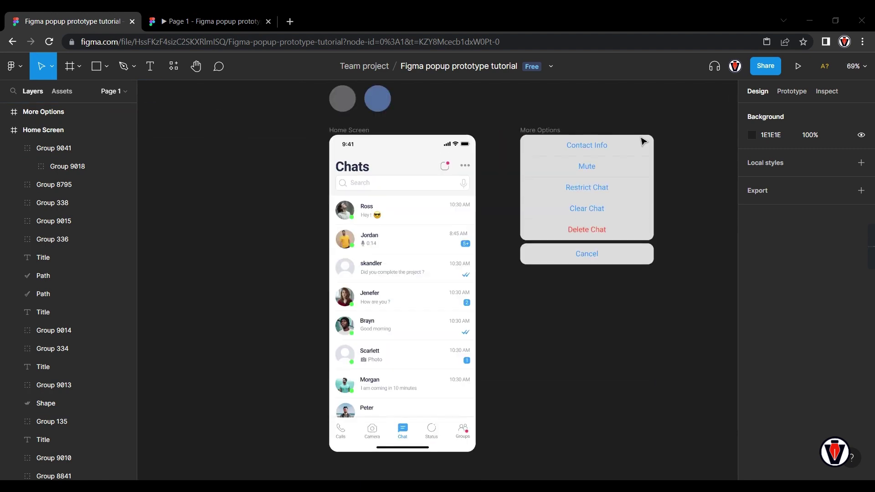
{"action": "scroll", "coordinate": [402, 352], "scroll_direction": "up", "scroll_amount": 1}
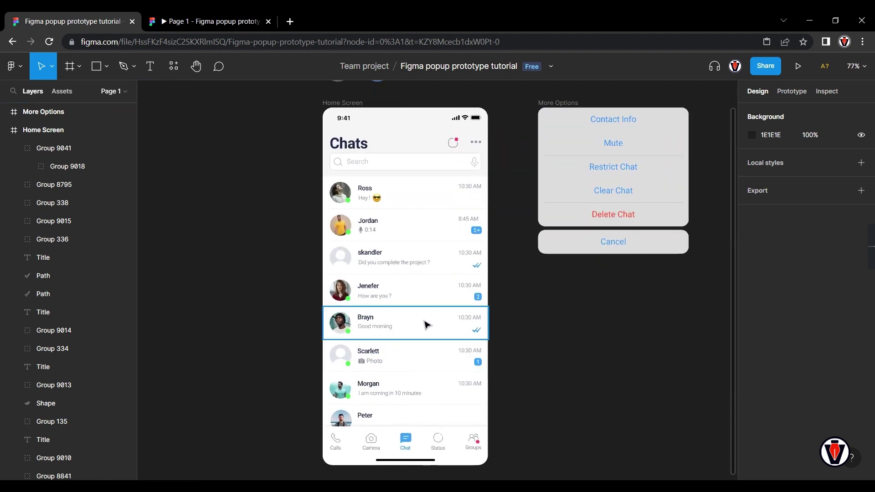
{"action": "left_click", "coordinate": [449, 319]}
{"action": "key", "text": "Escape"}
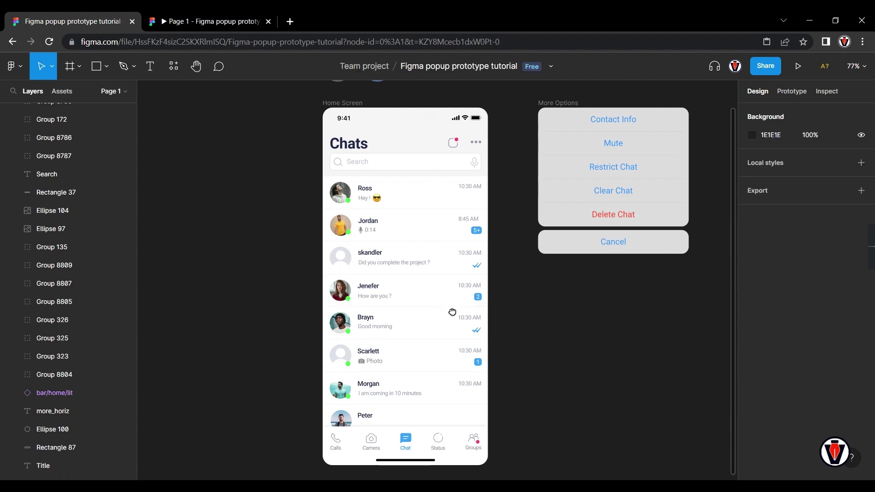
{"action": "left_click_drag", "start_coordinate": [446, 310], "coordinate": [465, 293]}
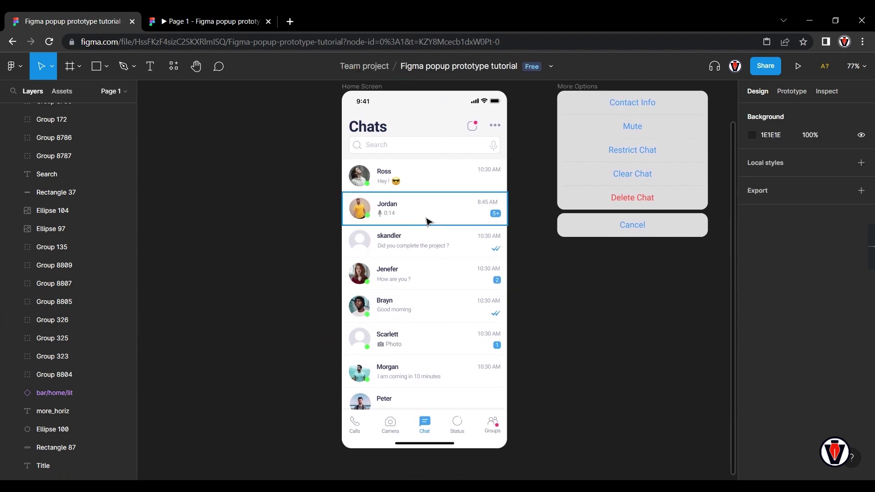
{"action": "scroll", "coordinate": [358, 240], "scroll_direction": "down", "scroll_amount": 3}
{"action": "scroll", "coordinate": [401, 244], "scroll_direction": "left", "scroll_amount": 3}
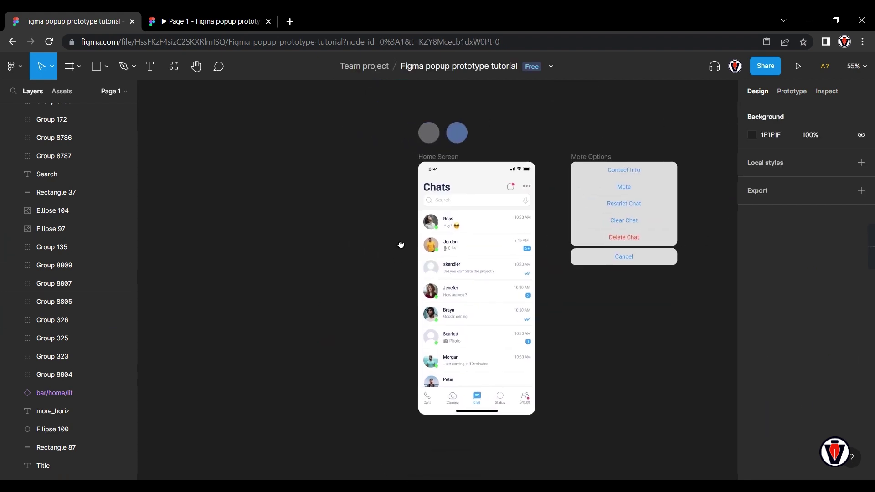
{"action": "scroll", "coordinate": [388, 237], "scroll_direction": "down", "scroll_amount": 1}
{"action": "scroll", "coordinate": [389, 236], "scroll_direction": "up", "scroll_amount": 3}
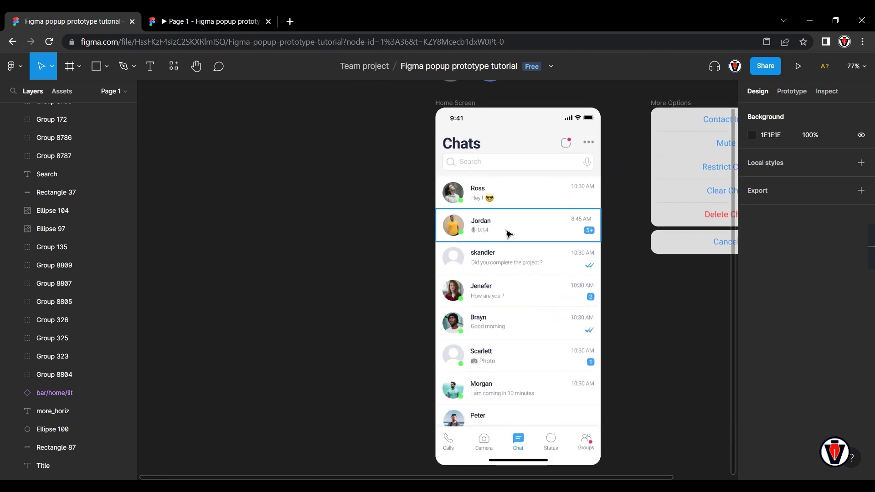
- Move the Jordan chat row out of the Home Screen frame onto the empty canvas to its left
{"action": "left_click", "coordinate": [519, 236]}
{"action": "left_click_drag", "start_coordinate": [520, 236], "coordinate": [265, 135]}
{"action": "scroll", "coordinate": [397, 295], "scroll_direction": "up", "scroll_amount": 3}
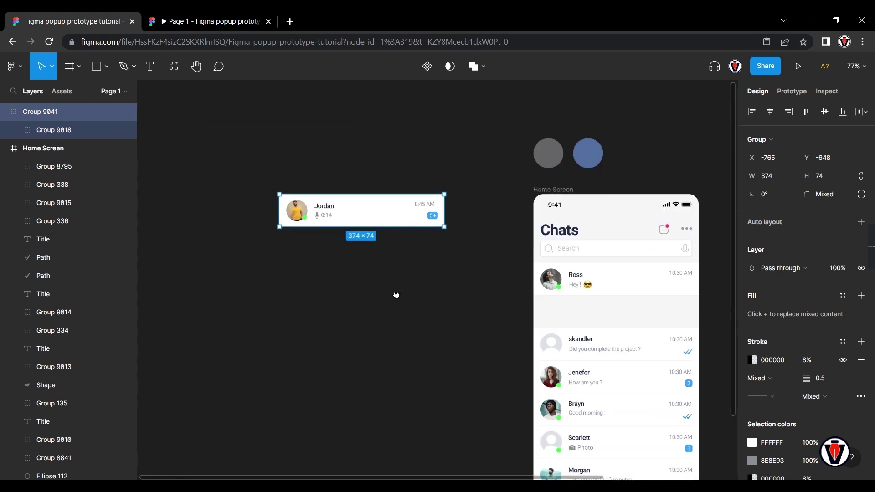
{"action": "scroll", "coordinate": [414, 248], "scroll_direction": "up", "scroll_amount": 3}
{"action": "left_click_drag", "start_coordinate": [419, 229], "coordinate": [387, 227]}
{"action": "left_click", "coordinate": [433, 279]}
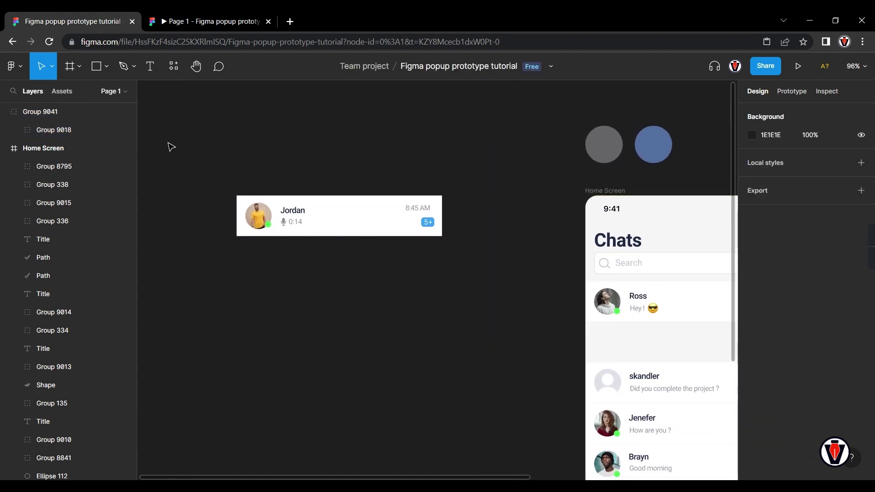
- Draw a 74 × 74 square and place it flush against the right edge of the Jordan chat row
{"action": "left_click", "coordinate": [106, 66]}
{"action": "left_click", "coordinate": [90, 92]}
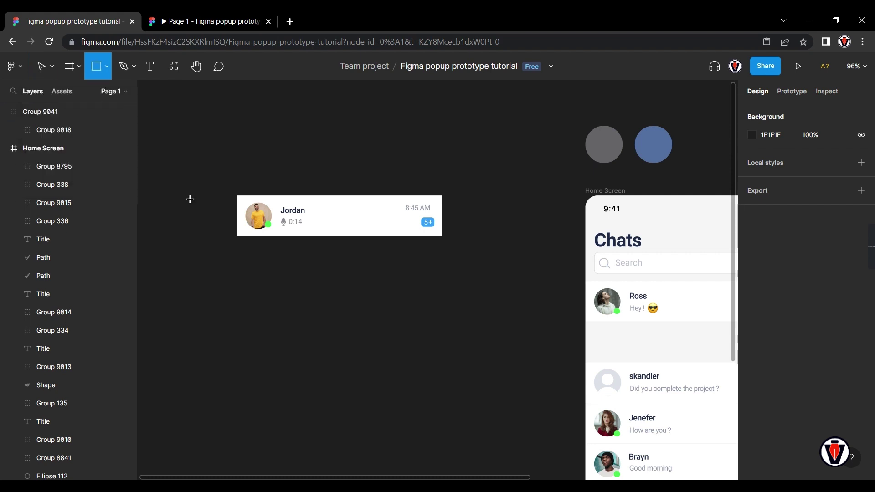
{"action": "mouse_move", "coordinate": [357, 291]}
{"action": "left_mouse_down"}
{"action": "mouse_move", "coordinate": [390, 324]}
{"action": "mouse_move", "coordinate": [385, 315]}
{"action": "left_mouse_up"}
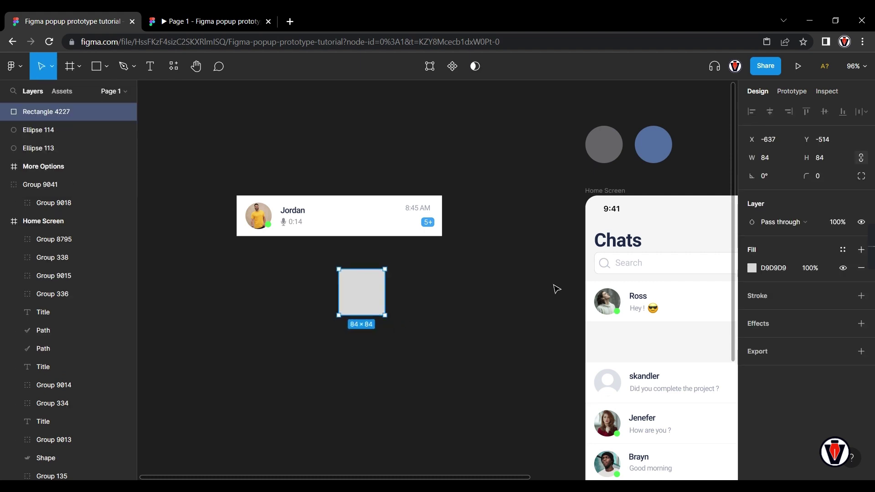
{"action": "left_click", "coordinate": [773, 165]}
{"action": "key", "text": "Return"}
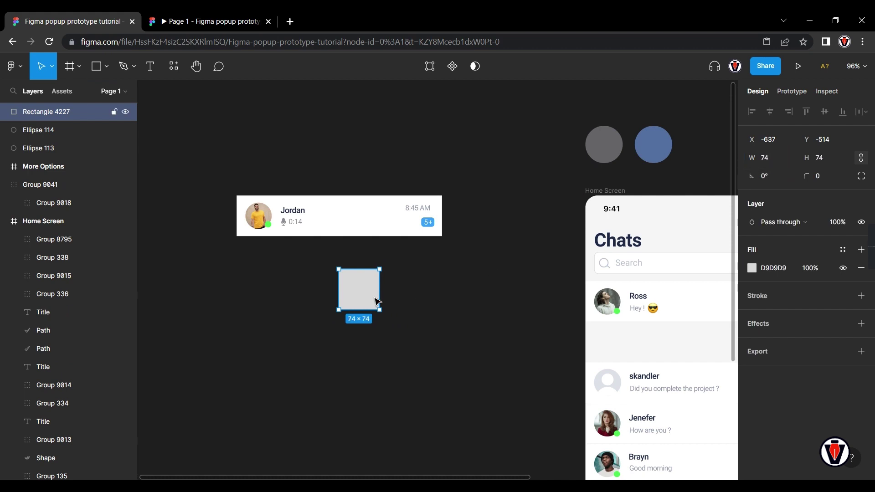
{"action": "left_click_drag", "start_coordinate": [378, 301], "coordinate": [476, 228]}
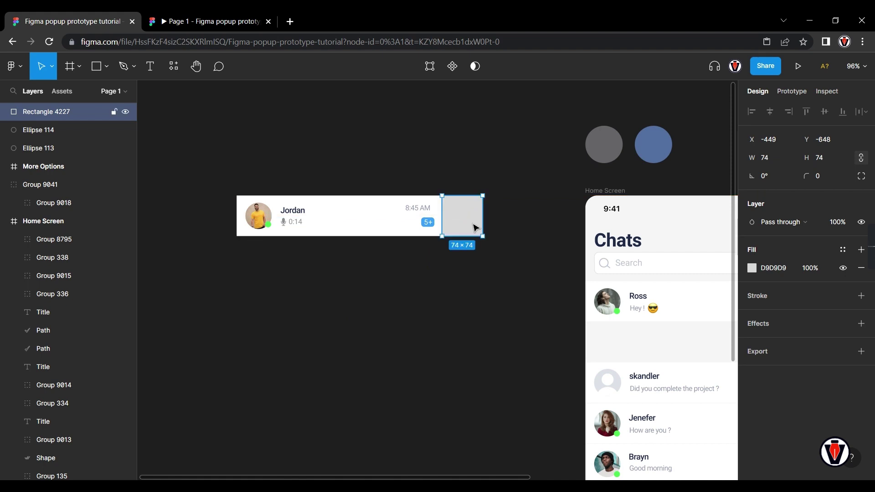
- Fill the square with the grey sample circle's colour and add an adjoining copy on its right in the blue sample circle's colour
{"action": "key", "text": "i"}
{"action": "left_click", "coordinate": [605, 143]}
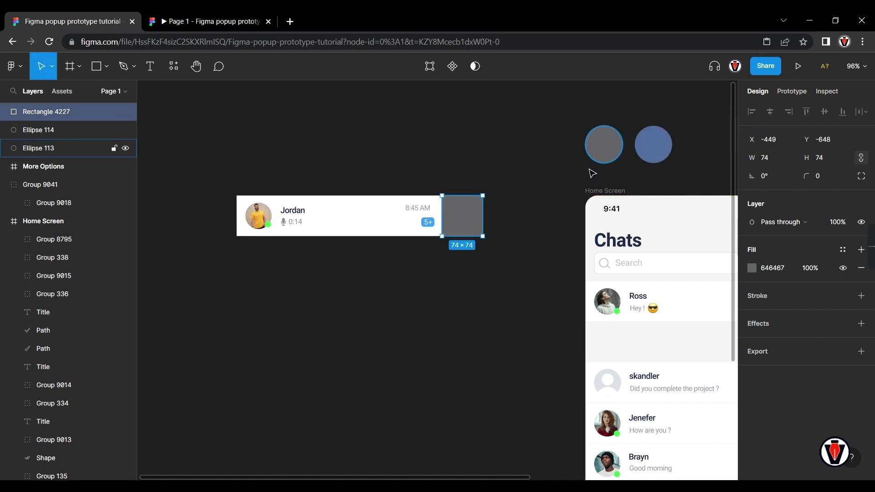
{"action": "left_click_drag", "start_coordinate": [477, 227], "coordinate": [512, 223]}
{"action": "key", "text": "i"}
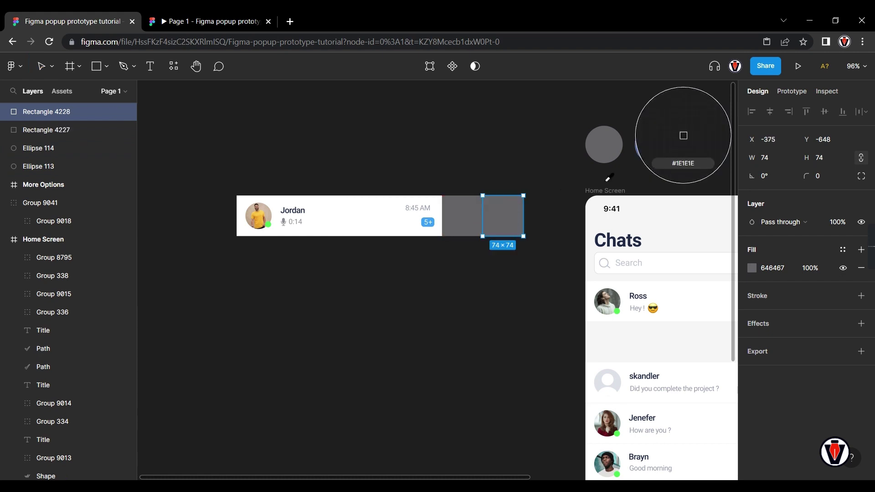
{"action": "left_click", "coordinate": [663, 144]}
{"action": "left_click", "coordinate": [441, 170]}
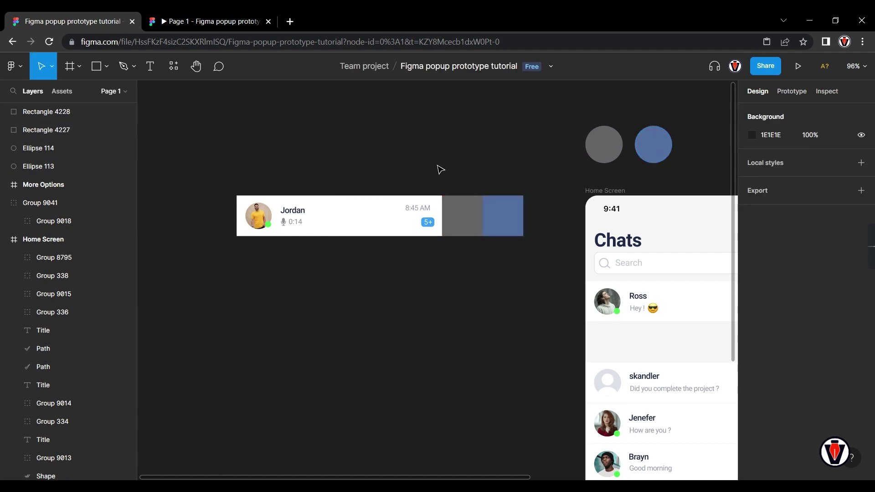
- Draw a circle of about 6 × 6 above the grey square and fill it with white FFFFFF
{"action": "scroll", "coordinate": [437, 176], "scroll_direction": "up", "scroll_amount": 5}
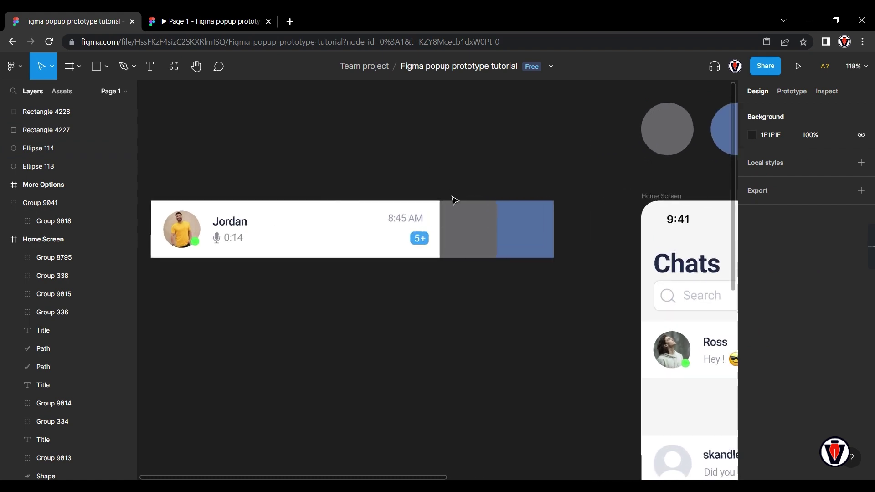
{"action": "key", "text": "o"}
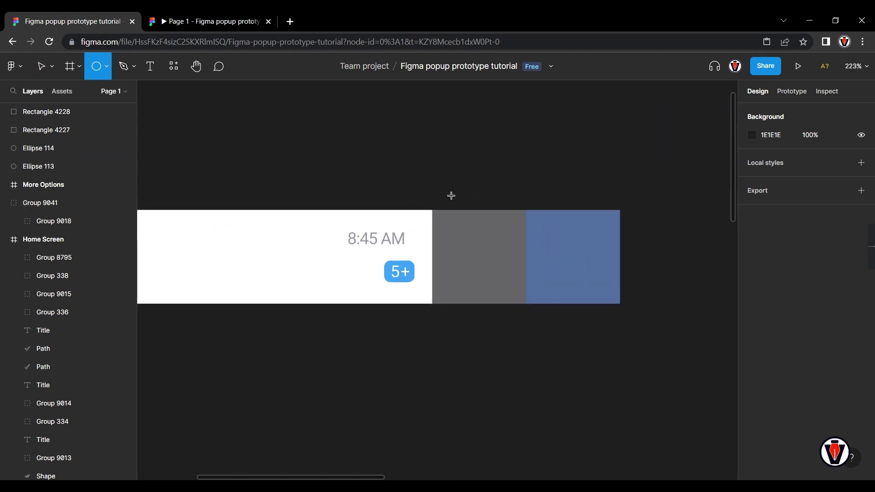
{"action": "key", "text": "Escape"}
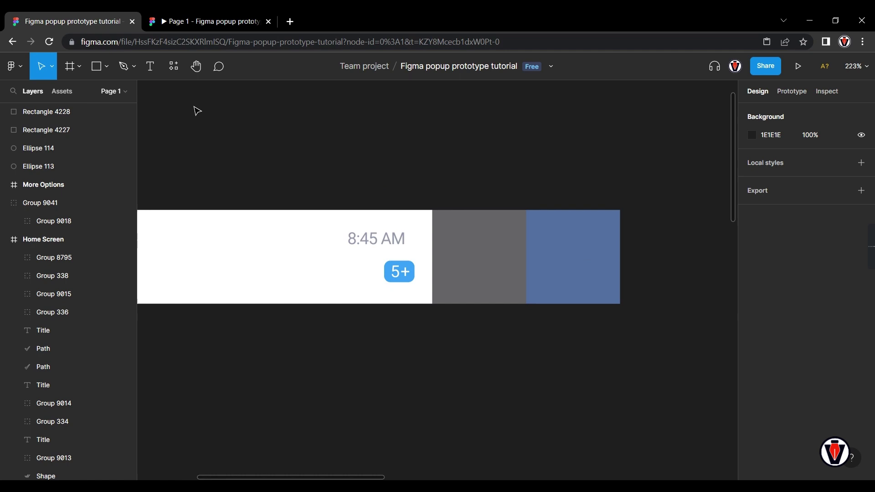
{"action": "left_click", "coordinate": [103, 68]}
{"action": "left_click", "coordinate": [80, 133]}
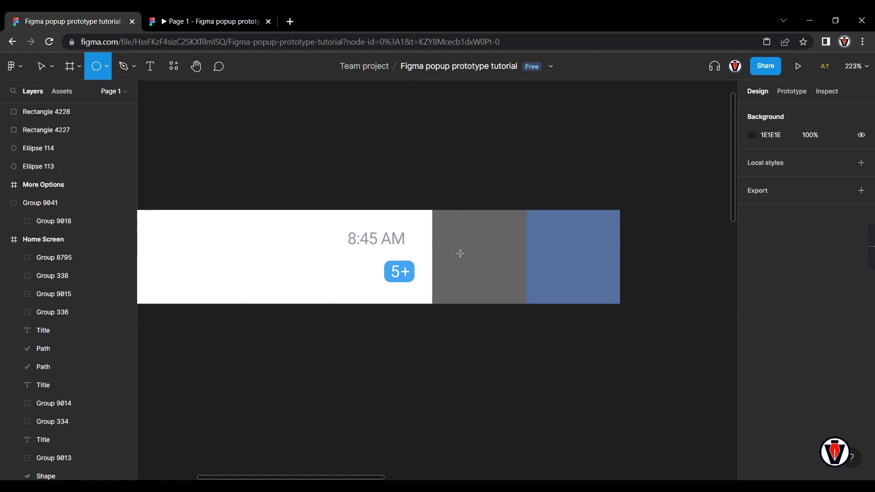
{"action": "left_click_drag", "start_coordinate": [430, 165], "coordinate": [435, 171]}
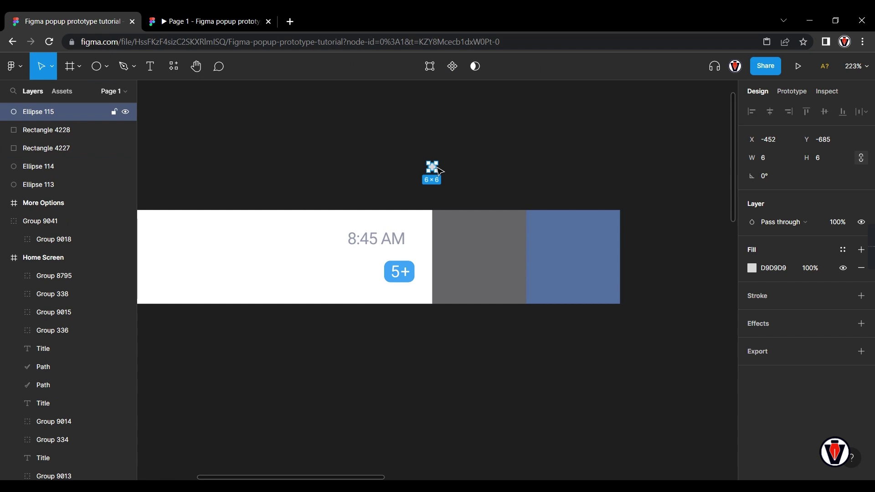
{"action": "left_click", "coordinate": [752, 269]}
{"action": "left_click_drag", "start_coordinate": [614, 210], "coordinate": [547, 167]}
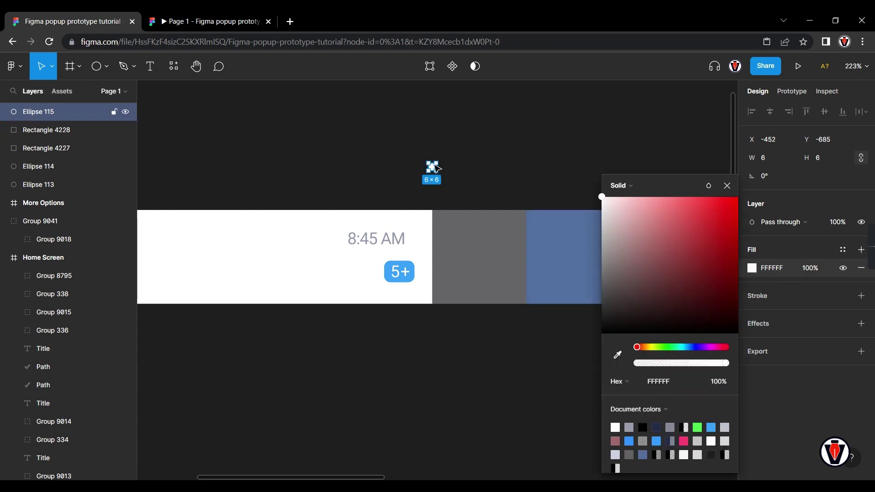
{"action": "left_click", "coordinate": [727, 186]}
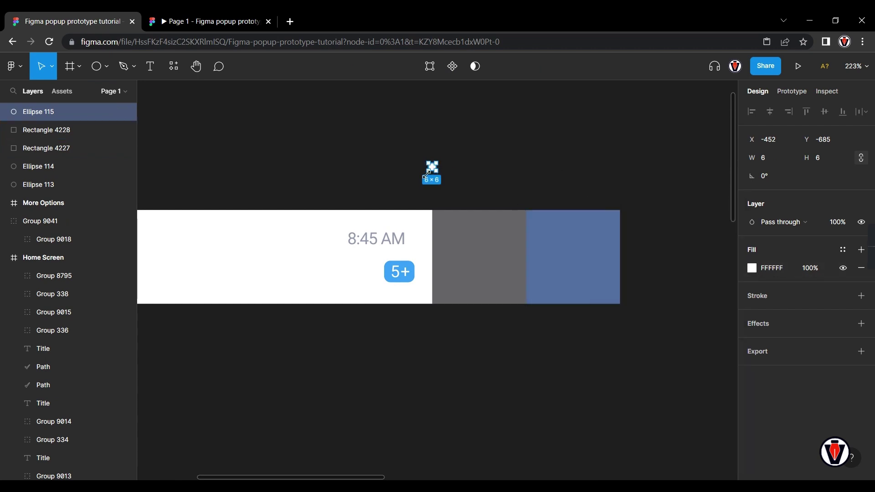
- Move the white circle onto the grey square and add two copies to its right, spaced 6 apart
{"action": "left_click_drag", "start_coordinate": [435, 175], "coordinate": [456, 262]}
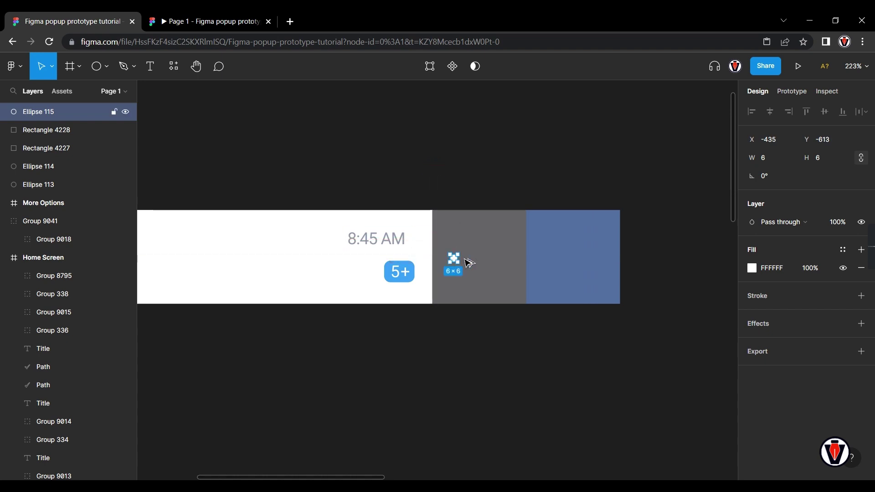
{"action": "key", "text": "ctrl+d"}
{"action": "key", "text": "shift+Right"}
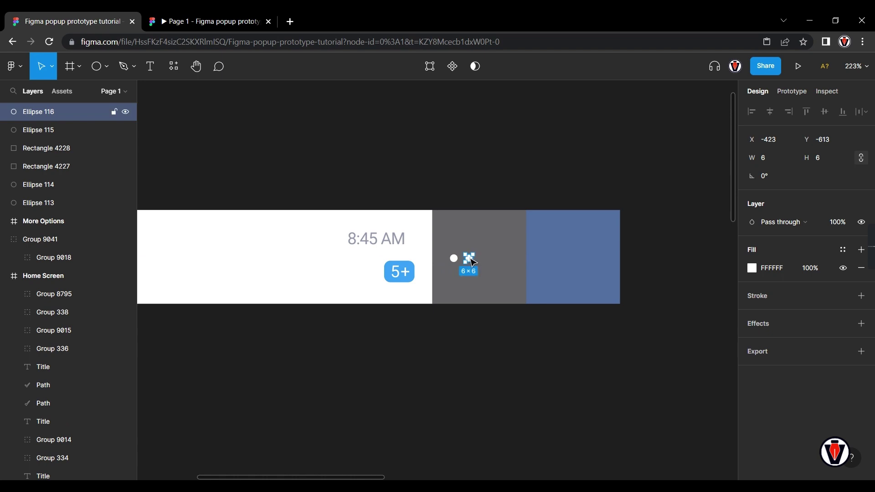
{"action": "left_click_drag", "start_coordinate": [474, 262], "coordinate": [491, 262]}
- Group the three white dots and centre the group on the grey square
{"action": "left_click", "coordinate": [469, 258], "text": "shift"}
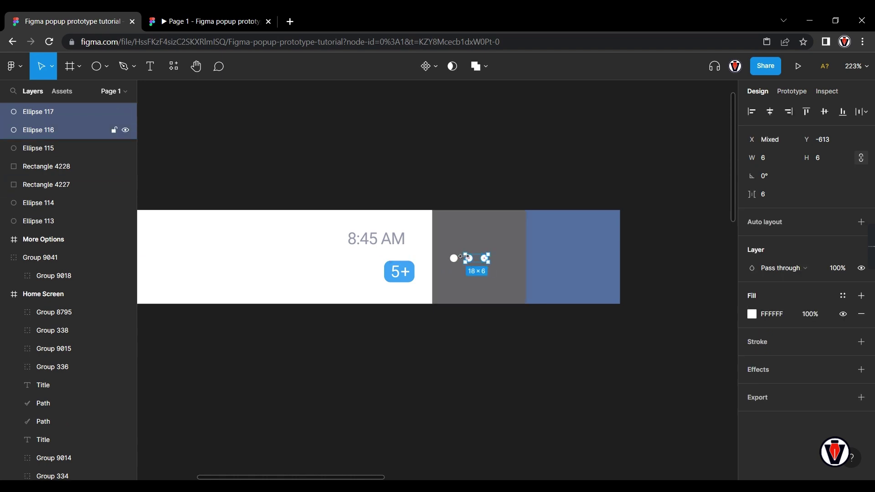
{"action": "left_click", "coordinate": [454, 259], "text": "shift"}
{"action": "right_click", "coordinate": [460, 264]}
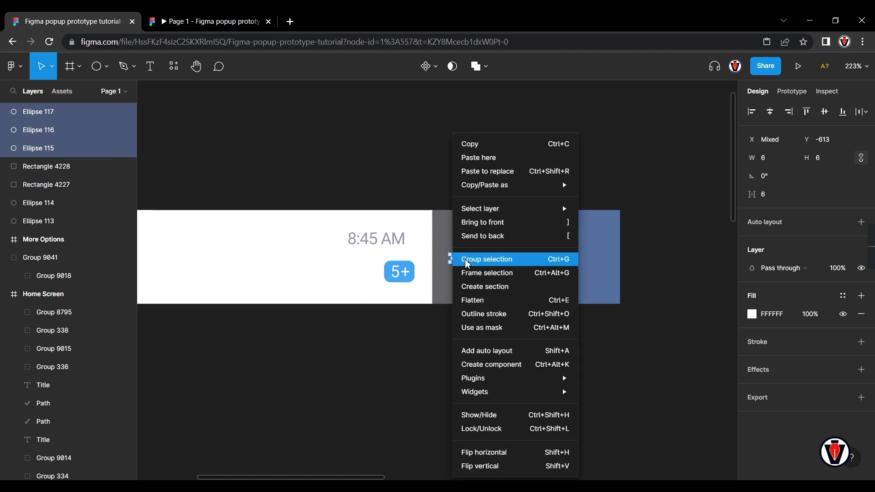
{"action": "left_click", "coordinate": [463, 256]}
{"action": "left_click_drag", "start_coordinate": [466, 264], "coordinate": [477, 261]}
{"action": "scroll", "coordinate": [499, 228], "scroll_direction": "down", "scroll_amount": 5}
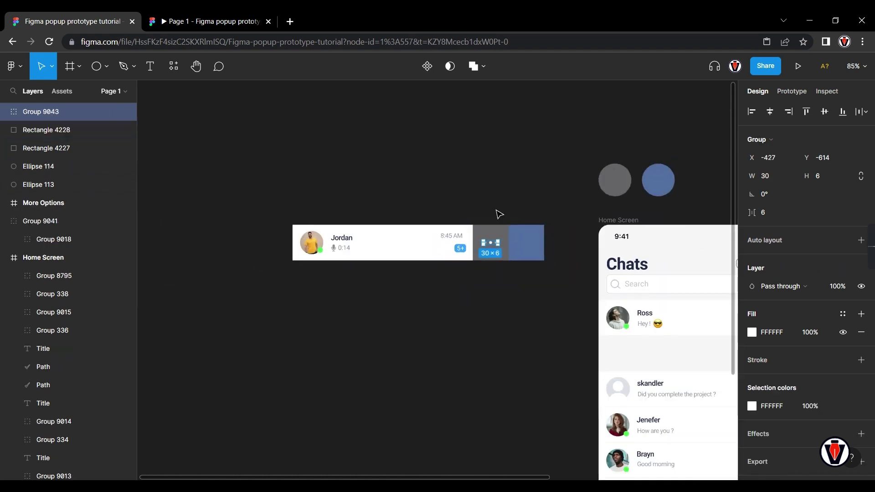
{"action": "left_click", "coordinate": [496, 215]}
- Search the plugins for "icons" and run Iconsax 6000+ icons
{"action": "scroll", "coordinate": [495, 218], "scroll_direction": "up", "scroll_amount": 4}
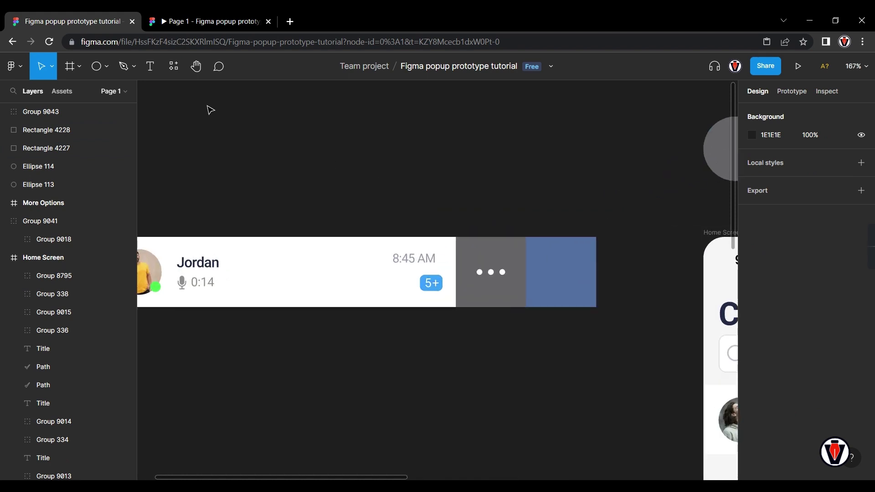
{"action": "left_click", "coordinate": [175, 68]}
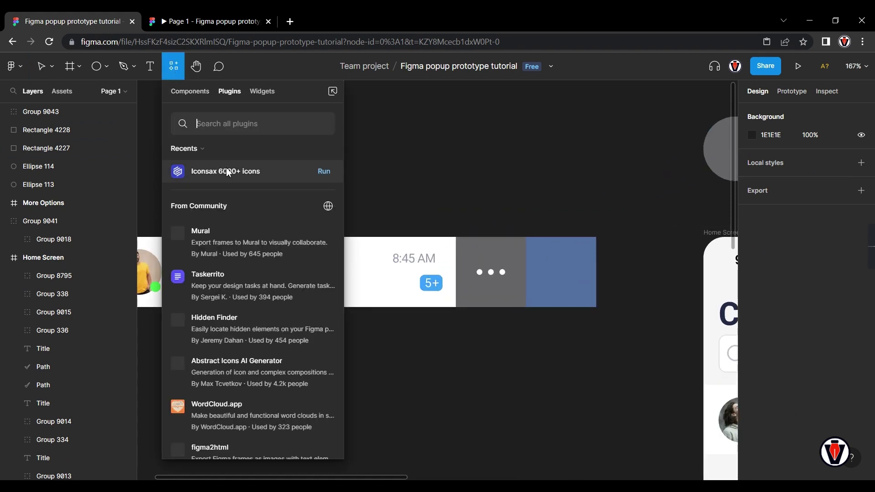
{"action": "left_click", "coordinate": [222, 128]}
{"action": "type", "text": "ico"}
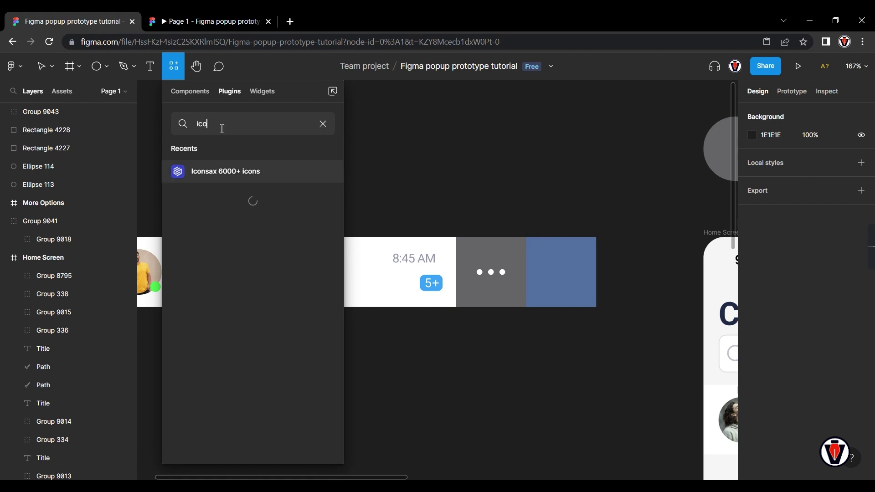
{"action": "type", "text": "ns"}
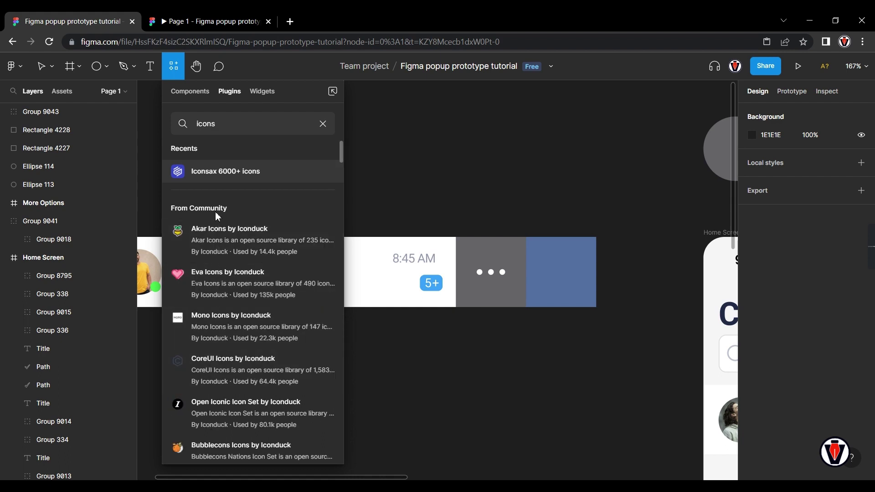
{"action": "left_click", "coordinate": [310, 175]}
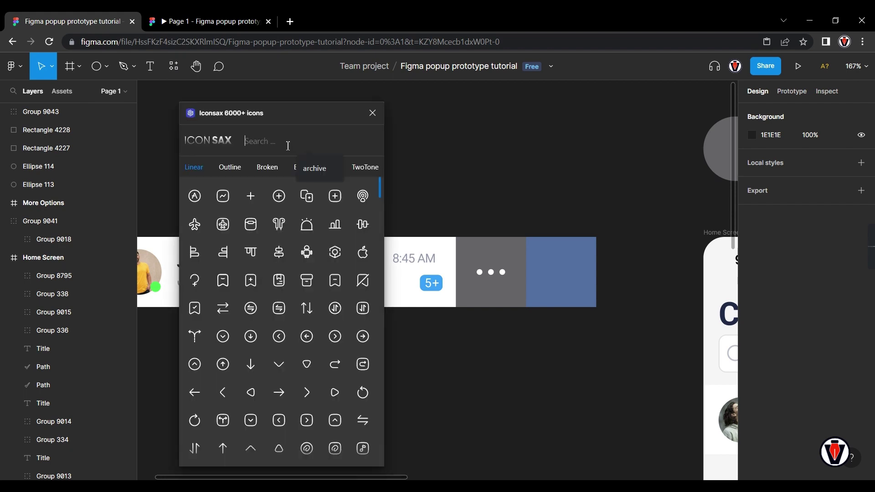
- Find "archive" icons in Iconsax, place the Linear archive box icon below the blue square, and close the plugin
{"action": "type", "text": "archive"}
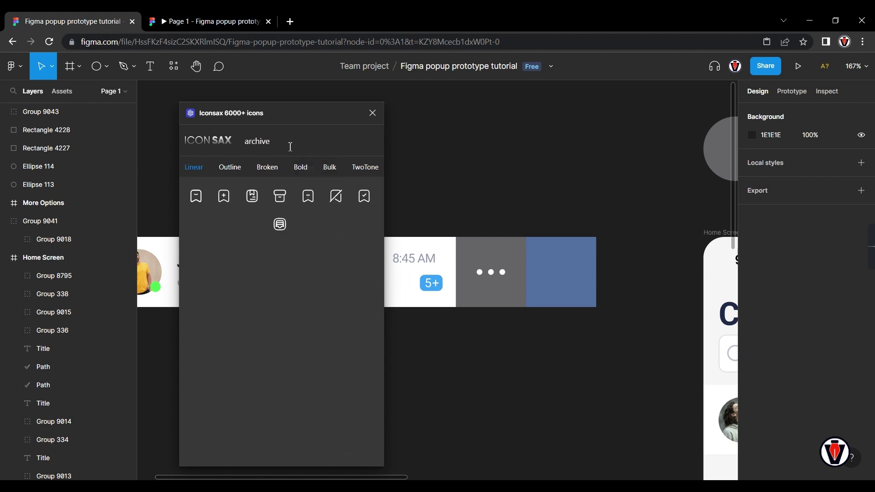
{"action": "left_click_drag", "start_coordinate": [282, 198], "coordinate": [553, 356]}
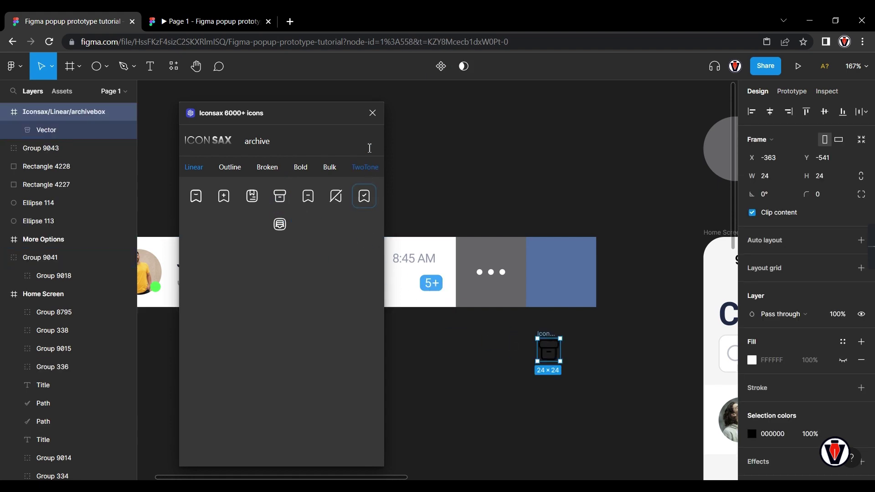
{"action": "left_click", "coordinate": [373, 113]}
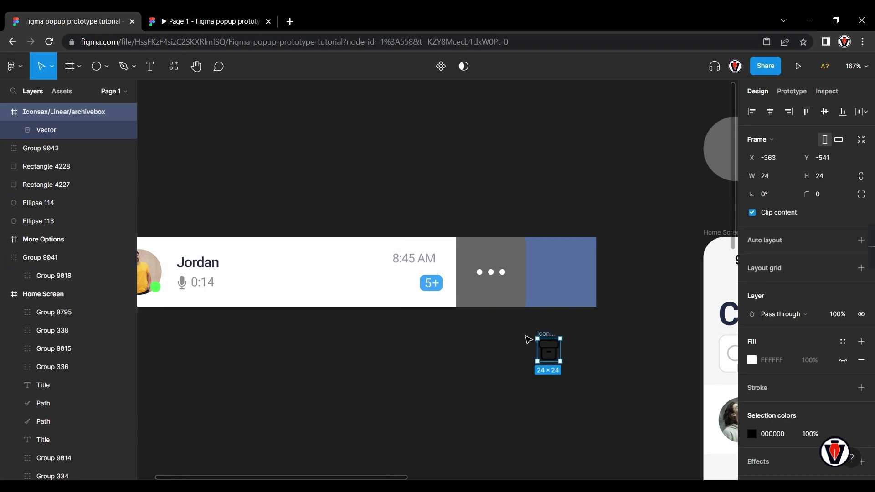
- Ungroup the archive icon's frame and group its bare vector
{"action": "right_click", "coordinate": [547, 334]}
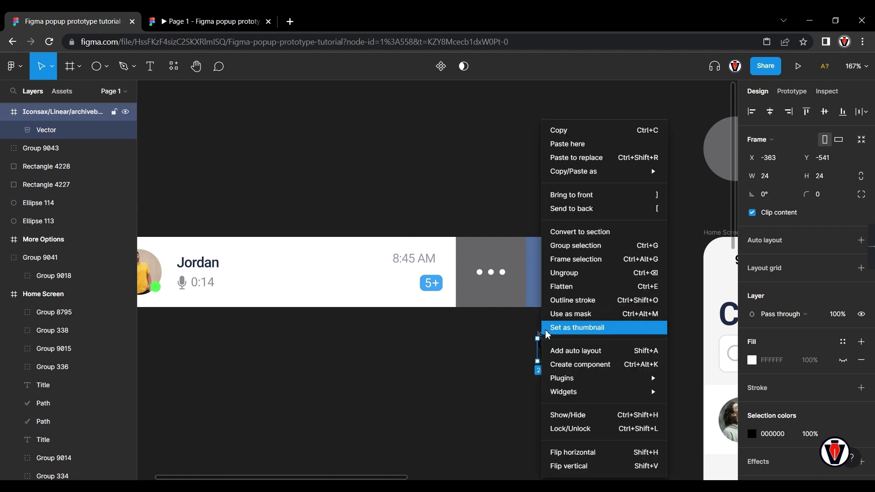
{"action": "left_click", "coordinate": [554, 272]}
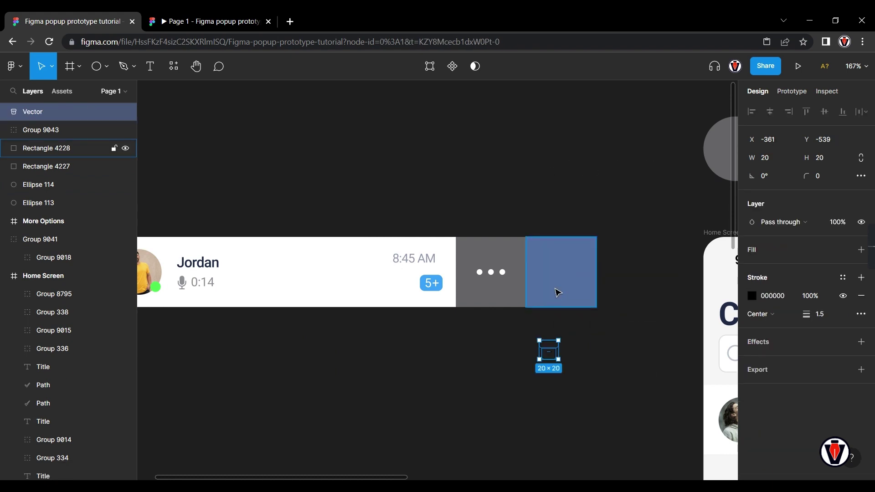
{"action": "right_click", "coordinate": [546, 350]}
{"action": "left_click", "coordinate": [563, 273]}
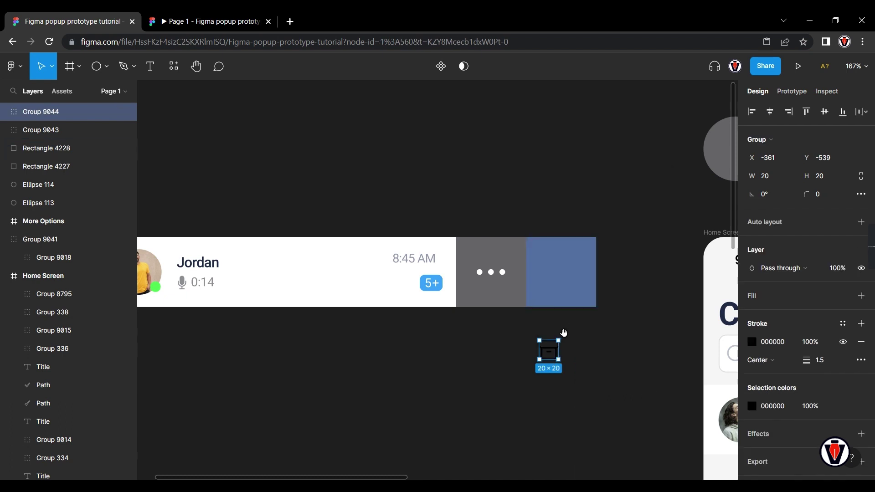
- Move the archive icon onto the blue square and recolour it white (FFFFFF)
{"action": "scroll", "coordinate": [525, 346], "scroll_direction": "right", "scroll_amount": 3}
{"action": "scroll", "coordinate": [511, 351], "scroll_direction": "up", "scroll_amount": 5}
{"action": "scroll", "coordinate": [488, 360], "scroll_direction": "down", "scroll_amount": 1}
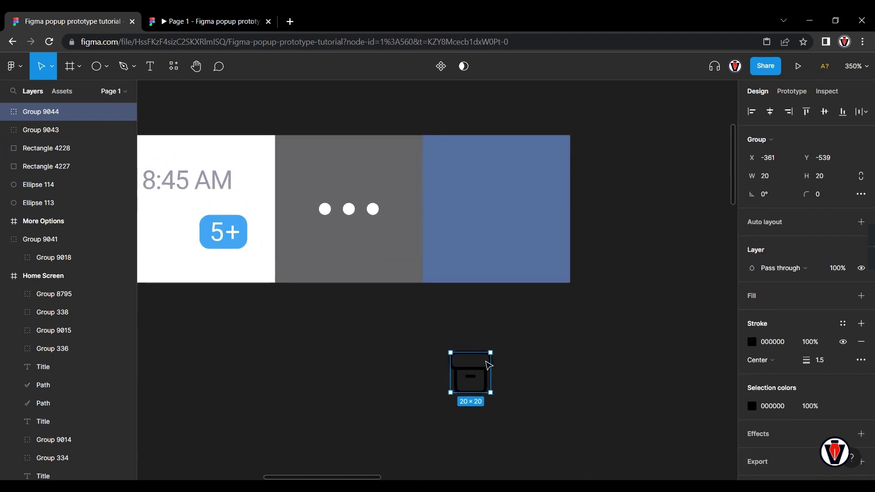
{"action": "left_click_drag", "start_coordinate": [486, 374], "coordinate": [512, 210]}
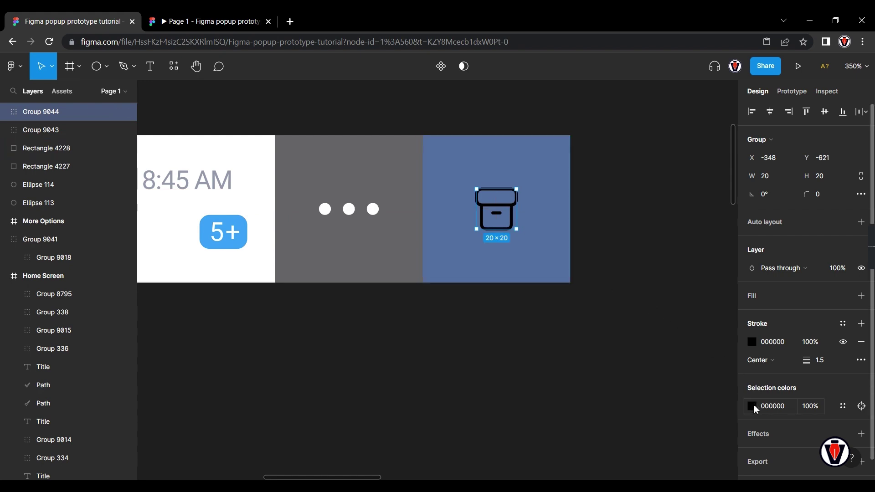
{"action": "left_click", "coordinate": [752, 406]}
{"action": "left_click_drag", "start_coordinate": [614, 220], "coordinate": [593, 189]}
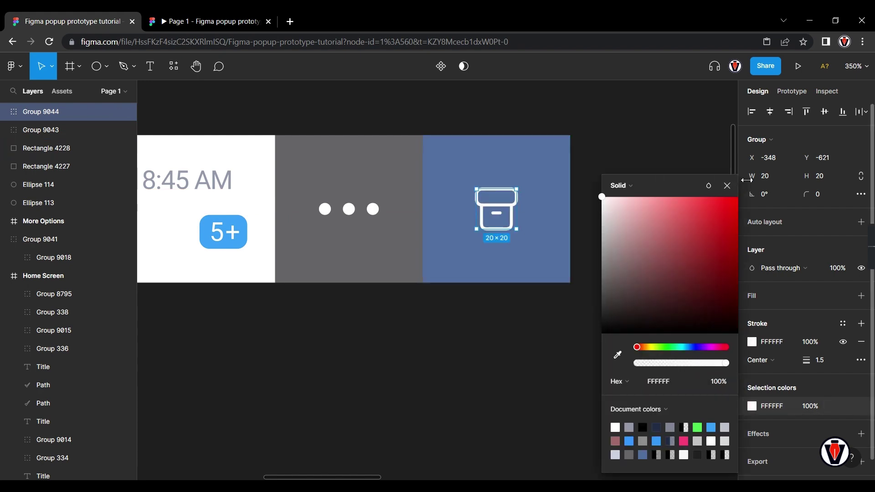
- Constrain the archive icon's proportions and set its width to 22
{"action": "left_click", "coordinate": [851, 177]}
{"action": "left_click", "coordinate": [778, 182]}
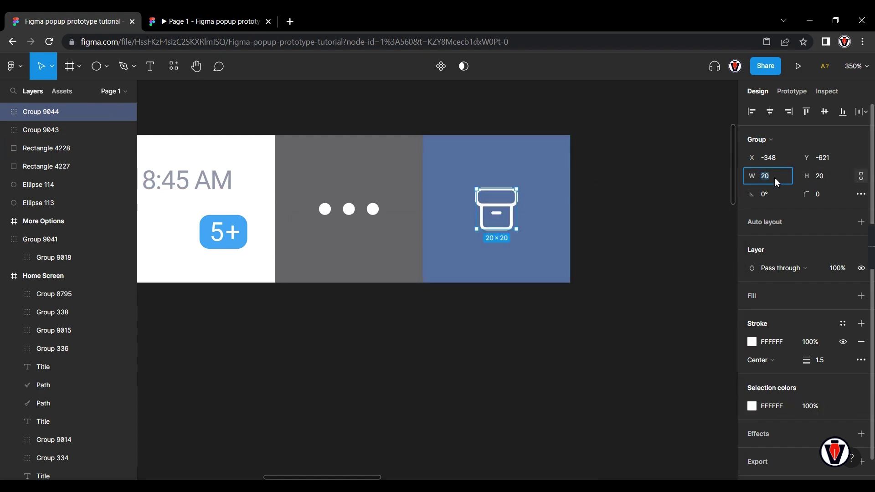
{"action": "type", "text": "22"}
{"action": "key", "text": "Return"}
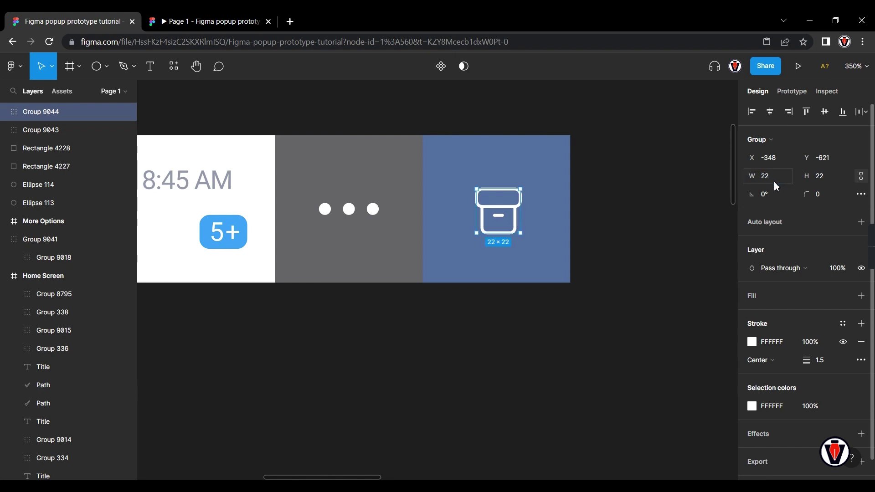
- Centre the archive icon horizontally and vertically on the blue square
{"action": "left_click", "coordinate": [539, 200], "text": "shift"}
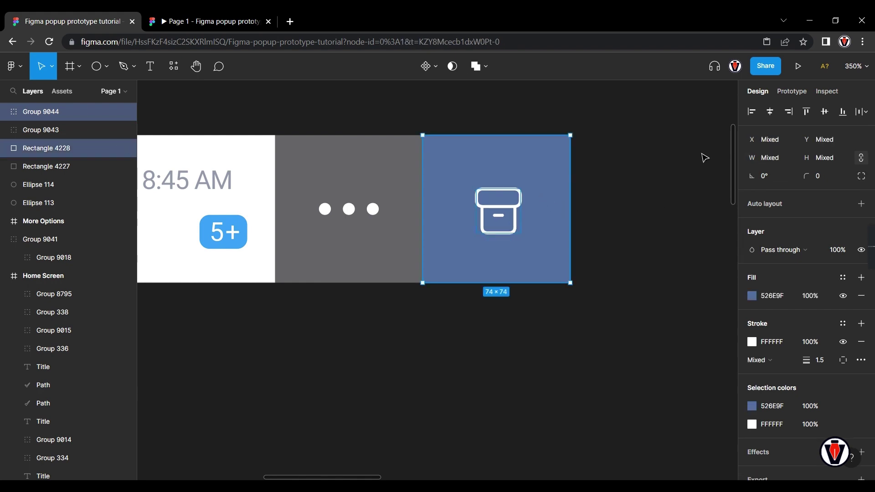
{"action": "left_click", "coordinate": [769, 114]}
{"action": "left_click", "coordinate": [824, 114]}
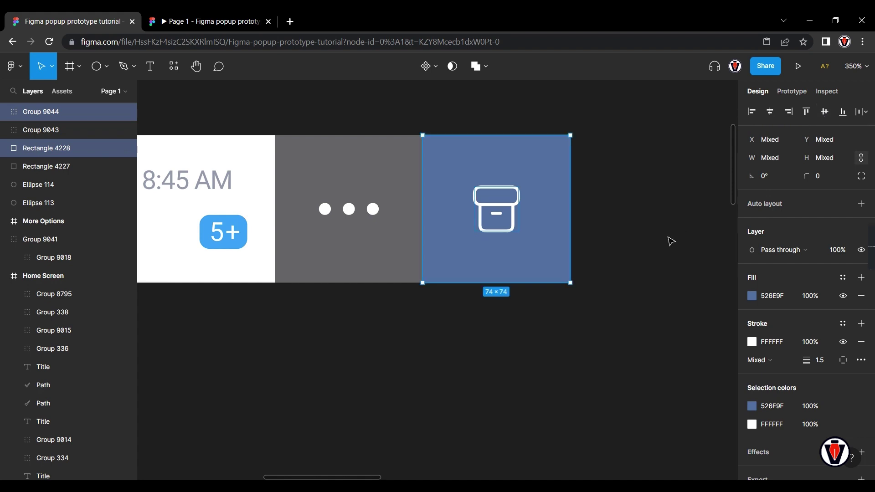
{"action": "left_click", "coordinate": [644, 265]}
- Group the separate chat row together with its more-options and archive buttons
{"action": "scroll", "coordinate": [636, 252], "scroll_direction": "down", "scroll_amount": 5}
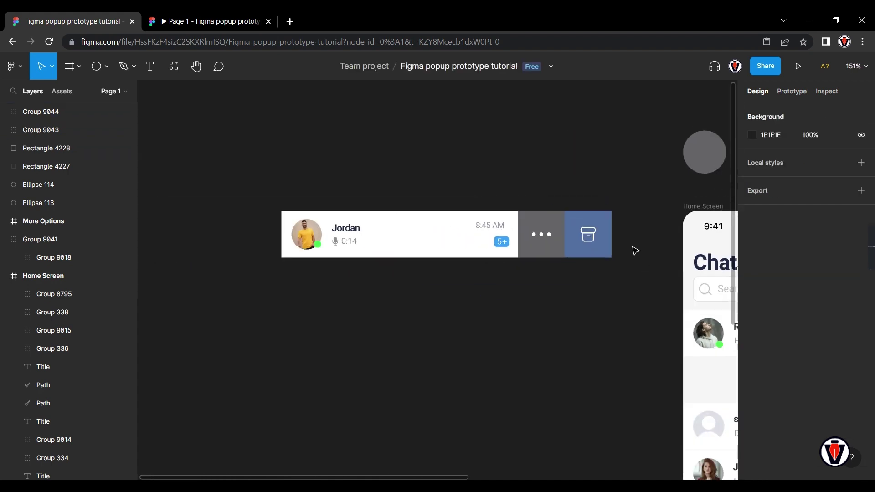
{"action": "left_click_drag", "start_coordinate": [254, 191], "coordinate": [614, 285]}
{"action": "right_click", "coordinate": [523, 252]}
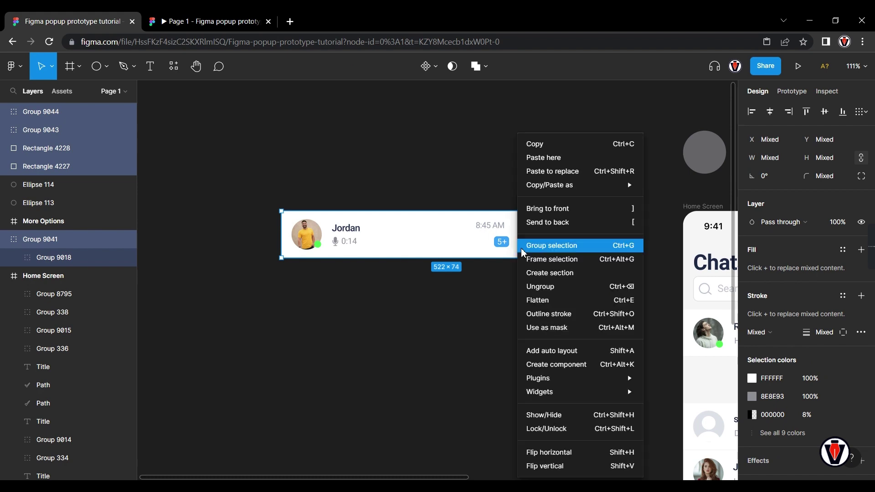
{"action": "left_click", "coordinate": [551, 246]}
{"action": "left_click", "coordinate": [491, 312]}
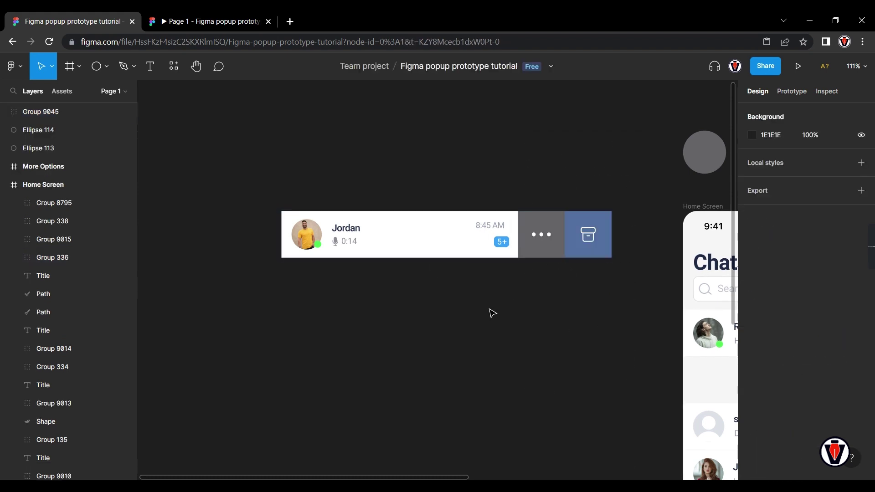
- Move the grouped chat row into the empty gap below the first chat in the Home Screen frame and align it to the frame's left edge
{"action": "scroll", "coordinate": [264, 212], "scroll_direction": "down", "scroll_amount": 5}
{"action": "left_click_drag", "start_coordinate": [325, 254], "coordinate": [297, 268]}
{"action": "scroll", "coordinate": [306, 262], "scroll_direction": "up", "scroll_amount": 3}
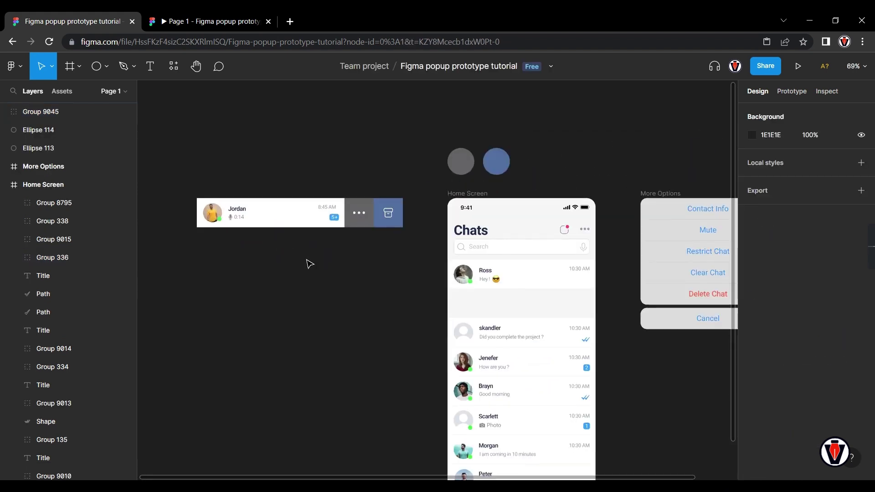
{"action": "scroll", "coordinate": [301, 266], "scroll_direction": "right", "scroll_amount": 2}
{"action": "left_click", "coordinate": [231, 210]}
{"action": "left_click_drag", "start_coordinate": [230, 210], "coordinate": [453, 301]}
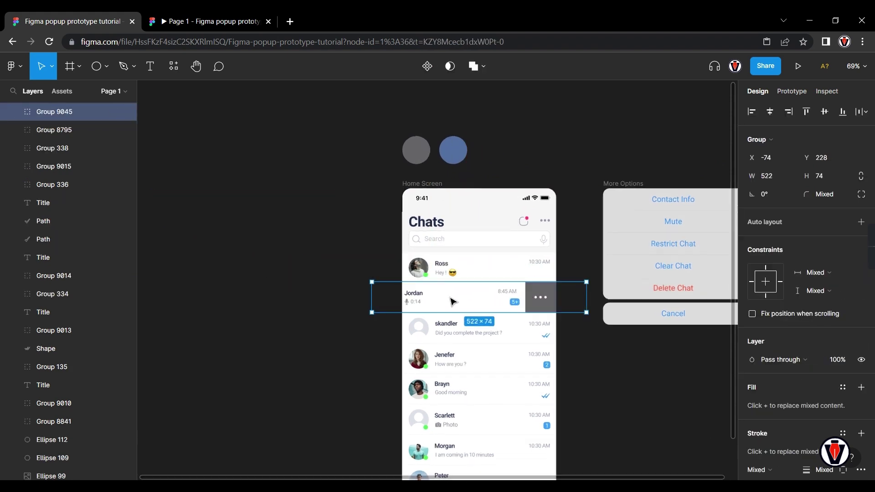
{"action": "scroll", "coordinate": [452, 301], "scroll_direction": "up", "scroll_amount": 5}
{"action": "left_click", "coordinate": [752, 111]}
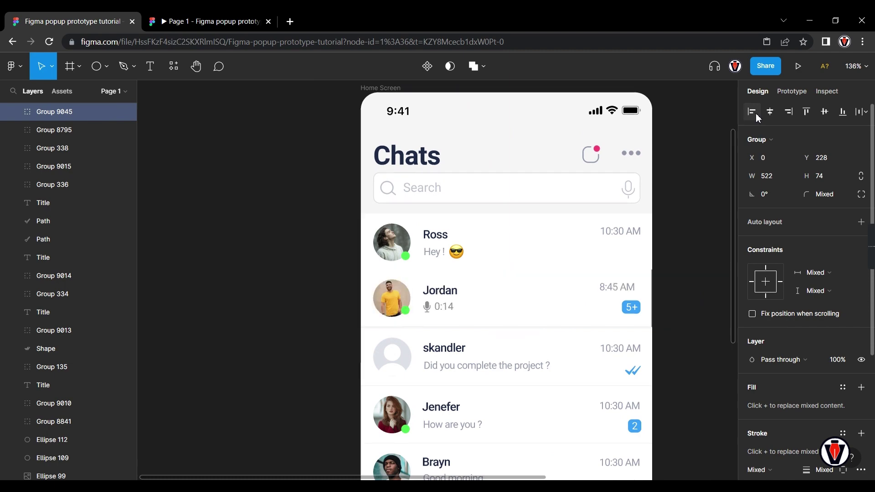
- Nudge the grouped chat row down by 2 to Y 230 within the Home Screen frame
{"action": "scroll", "coordinate": [457, 308], "scroll_direction": "up", "scroll_amount": 3}
{"action": "scroll", "coordinate": [457, 308], "scroll_direction": "up", "scroll_amount": 4}
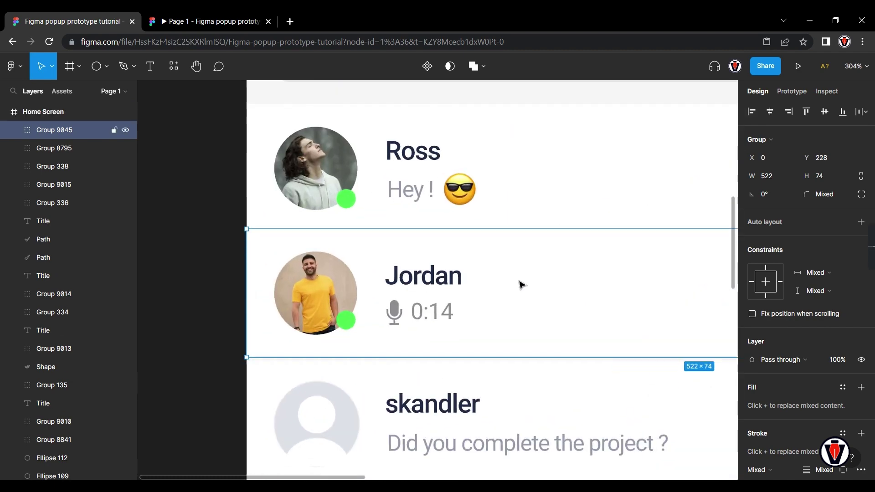
{"action": "key", "text": "Down"}
{"action": "key", "text": "Down"}
{"action": "scroll", "coordinate": [310, 256], "scroll_direction": "down", "scroll_amount": 10}
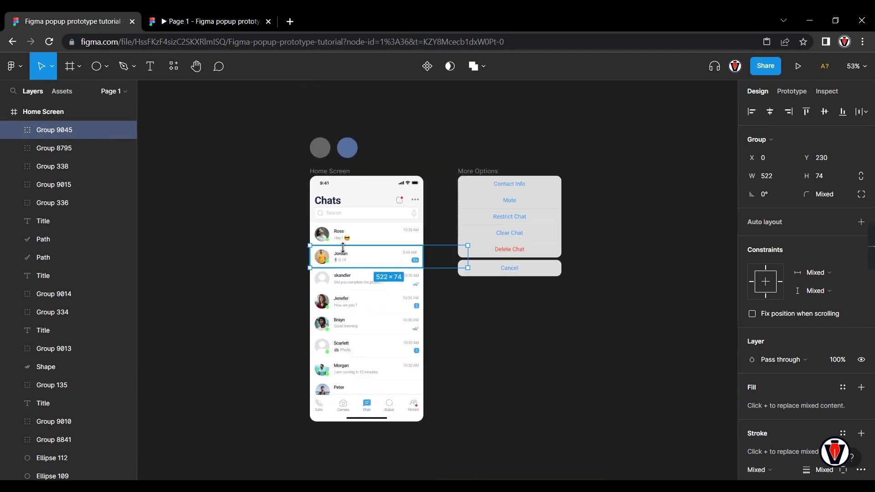
- Move the More Options frame below the Home Screen frame, aligned with its left edge
{"action": "left_click", "coordinate": [450, 316]}
{"action": "left_click_drag", "start_coordinate": [449, 316], "coordinate": [471, 317]}
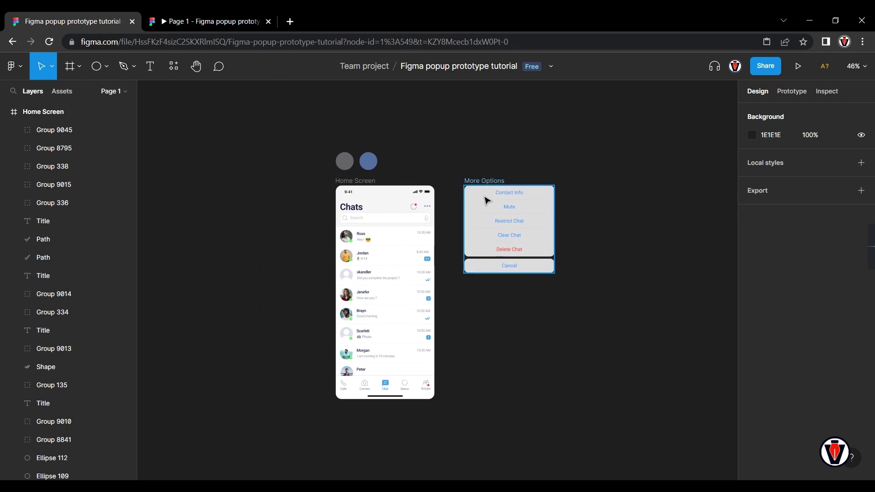
{"action": "left_click_drag", "start_coordinate": [469, 182], "coordinate": [341, 411]}
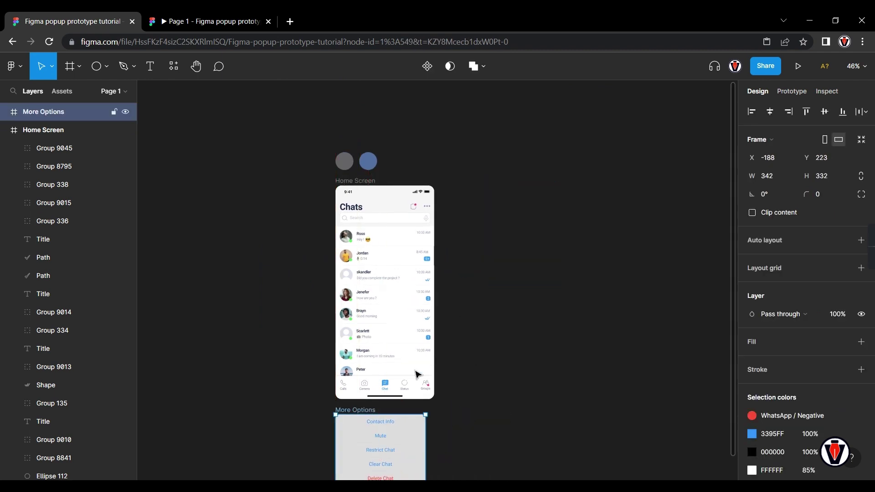
{"action": "key", "text": "Escape"}
- Duplicate the Home Screen frame to its right, leaving a 125 gap between the two frames
{"action": "left_click", "coordinate": [366, 182]}
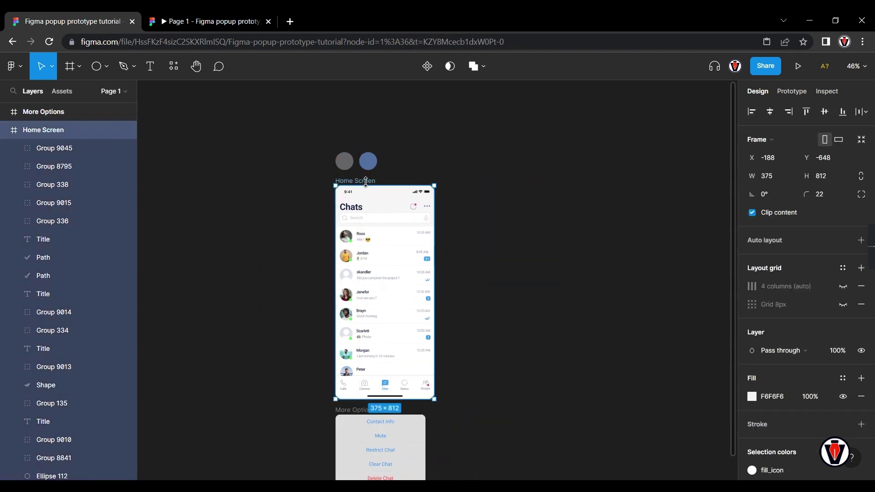
{"action": "key", "text": "alt"}
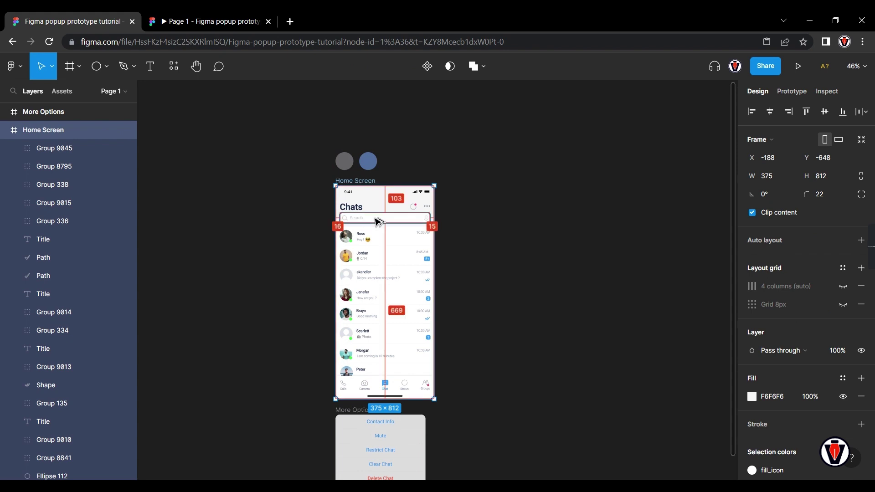
{"action": "left_click_drag", "start_coordinate": [378, 222], "coordinate": [510, 221]}
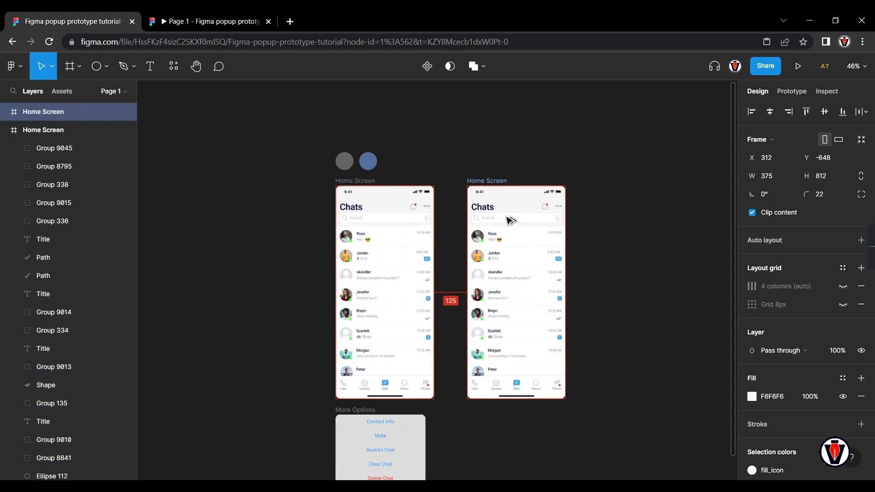
- In the copied Home Screen, slide the grouped chat row left to X -147 so its grey and blue buttons end at the frame's right edge
{"action": "scroll", "coordinate": [541, 262], "scroll_direction": "up", "scroll_amount": 5, "text": "ctrl"}
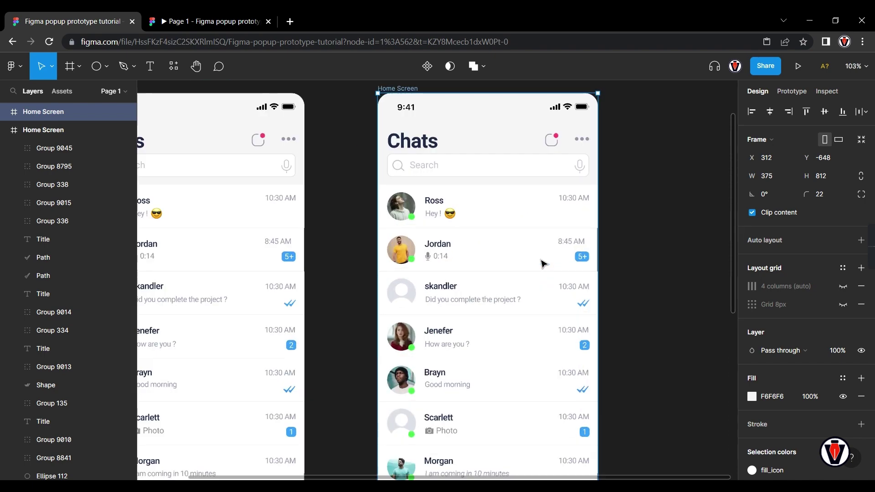
{"action": "left_click_drag", "start_coordinate": [561, 250], "coordinate": [477, 253]}
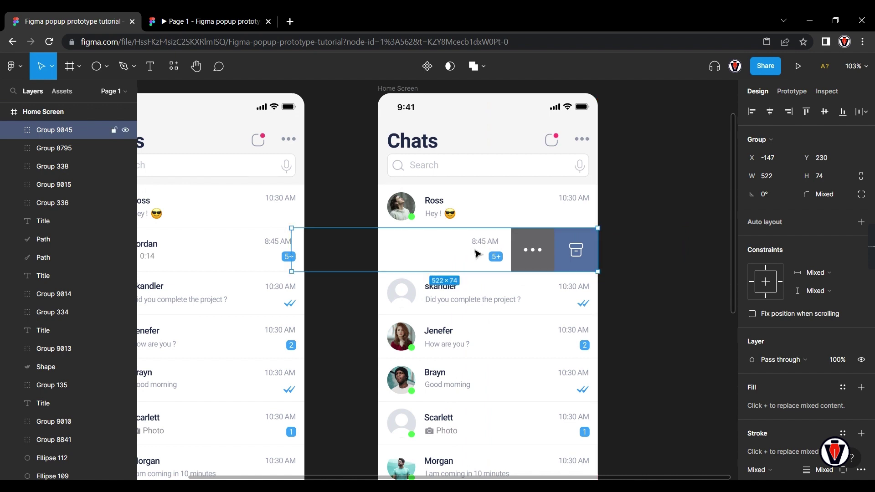
{"action": "scroll", "coordinate": [477, 253], "scroll_direction": "down", "scroll_amount": 5}
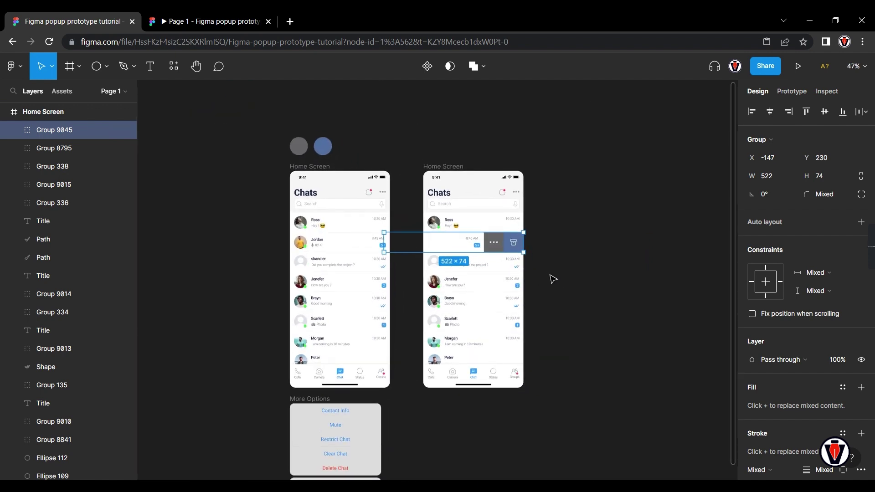
{"action": "left_click", "coordinate": [551, 282]}
- Move the More Options frame below the second Home Screen frame, centred under it
{"action": "scroll", "coordinate": [547, 289], "scroll_direction": "down", "scroll_amount": 2}
{"action": "scroll", "coordinate": [500, 296], "scroll_direction": "down", "scroll_amount": 1}
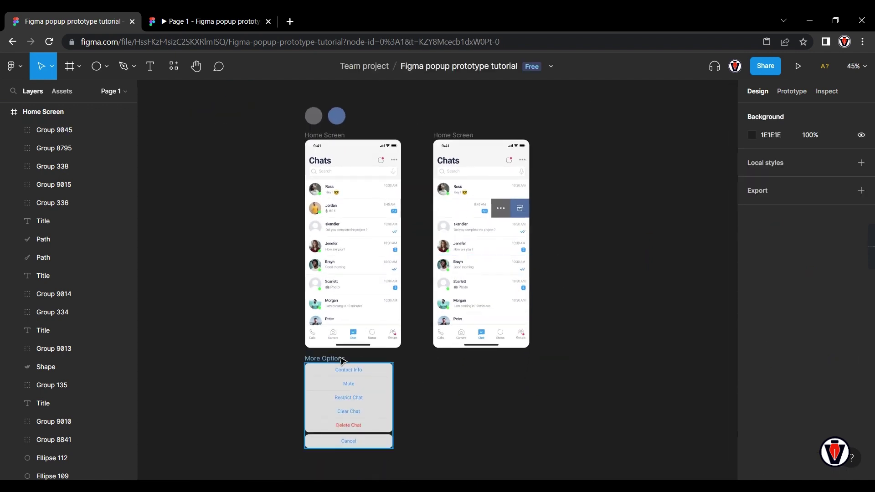
{"action": "left_click_drag", "start_coordinate": [340, 360], "coordinate": [468, 366]}
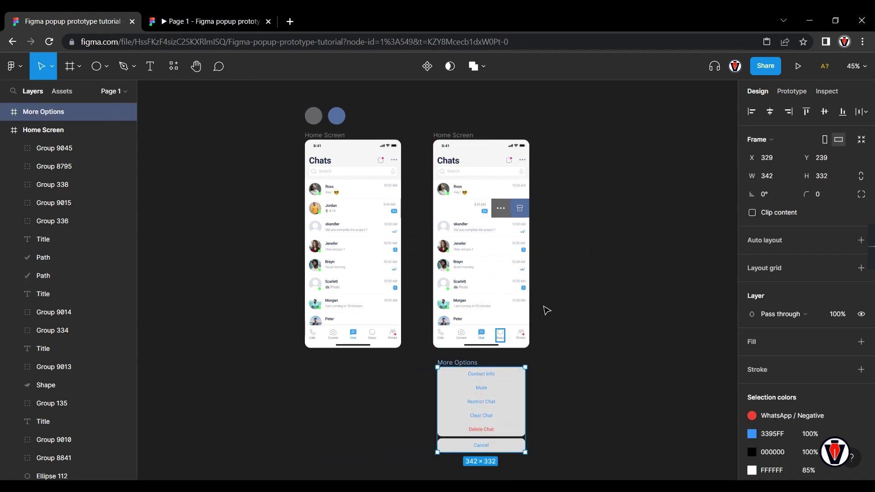
{"action": "left_click", "coordinate": [556, 294]}
- In prototype mode, connect the first Home Screen's grouped chat row to the second Home Screen frame with an On tap, Navigate to interaction
{"action": "scroll", "coordinate": [571, 284], "scroll_direction": "up", "scroll_amount": 2}
{"action": "scroll", "coordinate": [571, 283], "scroll_direction": "up", "scroll_amount": 2}
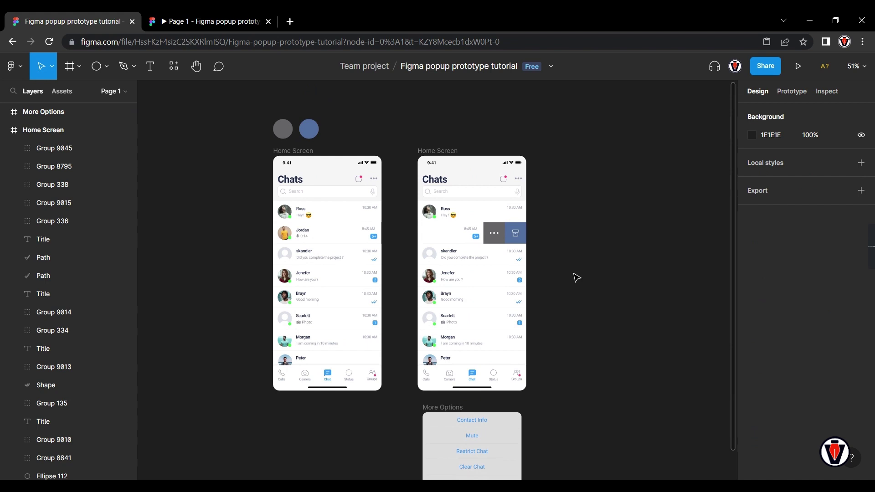
{"action": "left_click", "coordinate": [310, 151]}
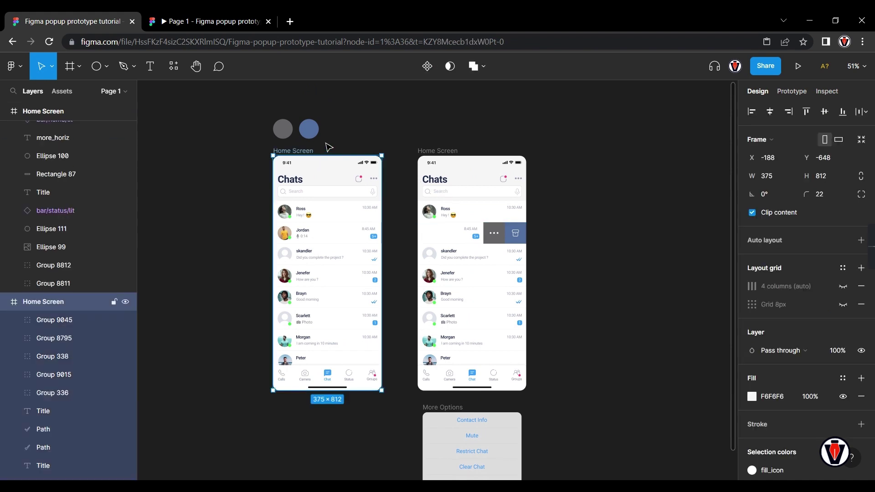
{"action": "left_click", "coordinate": [784, 93]}
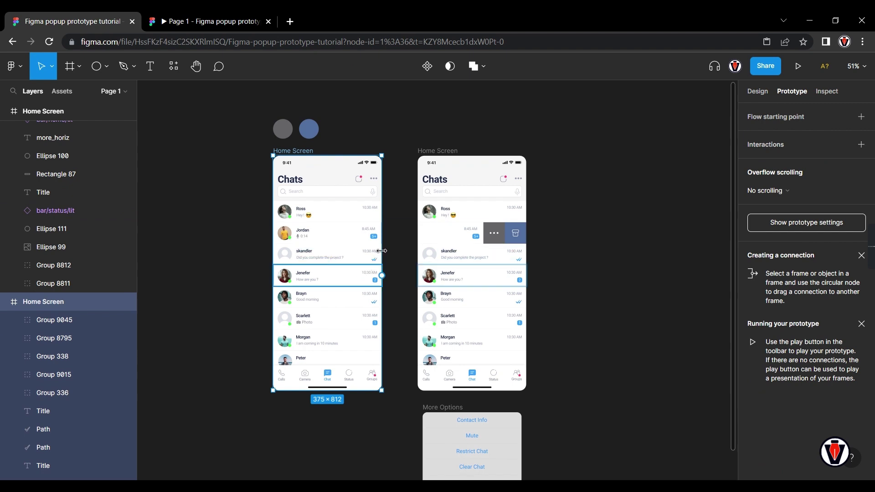
{"action": "left_click", "coordinate": [356, 238]}
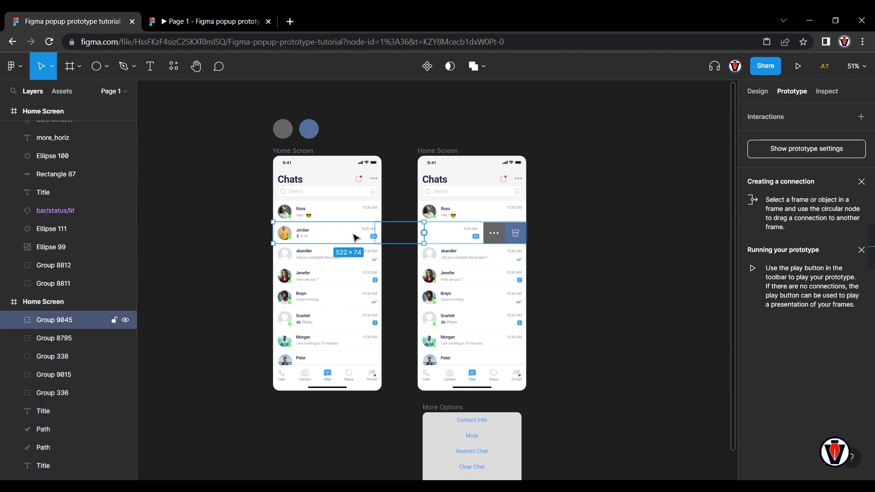
{"action": "left_click_drag", "start_coordinate": [424, 233], "coordinate": [434, 241]}
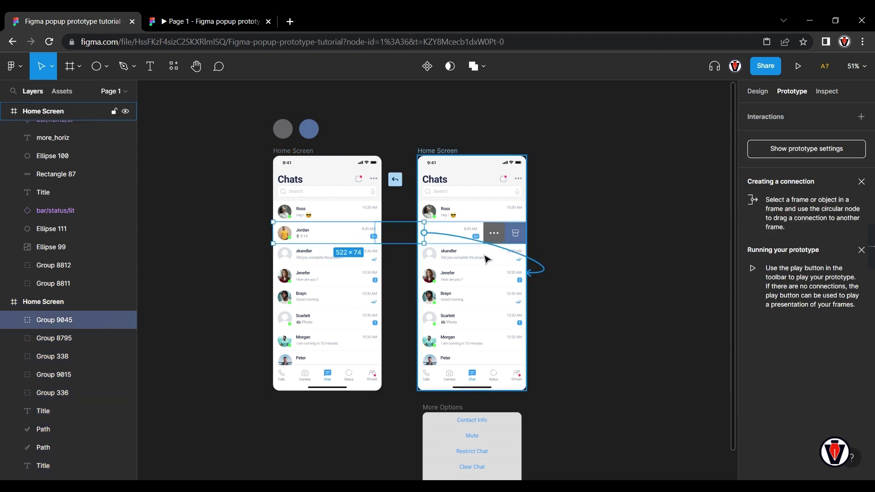
{"action": "left_click_drag", "start_coordinate": [486, 258], "coordinate": [529, 275]}
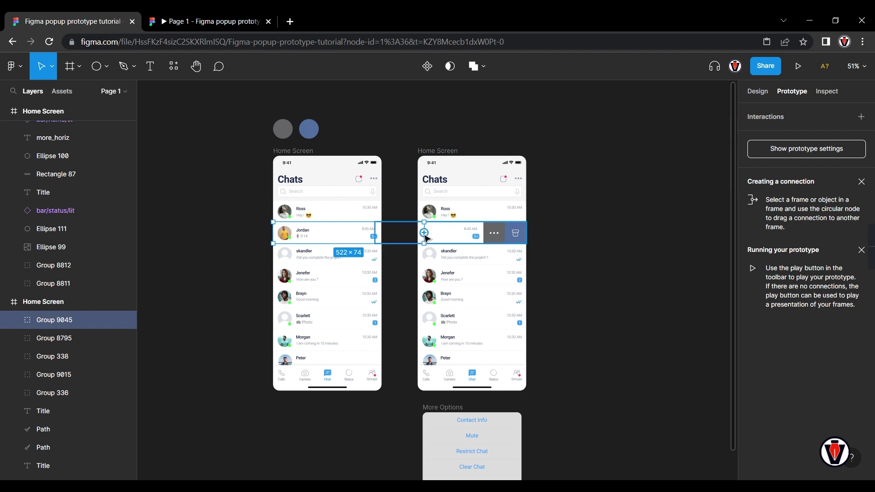
{"action": "left_click_drag", "start_coordinate": [424, 233], "coordinate": [436, 272]}
{"action": "left_click_drag", "start_coordinate": [522, 288], "coordinate": [521, 287]}
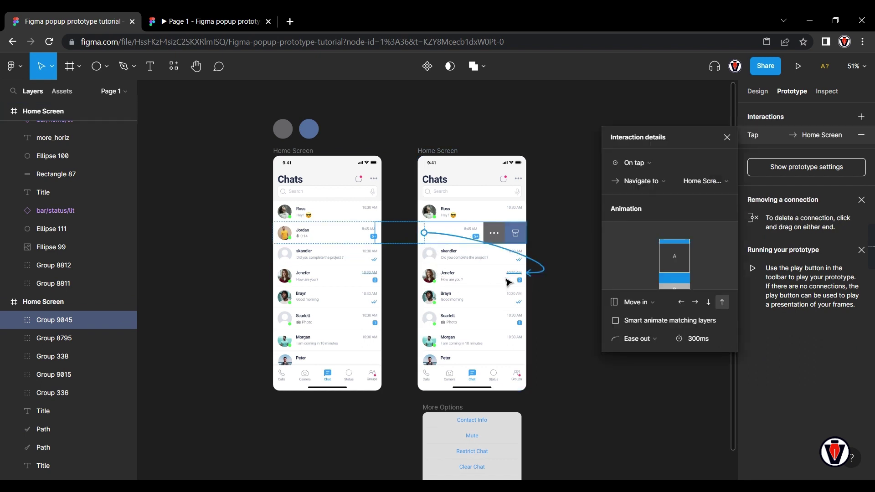
- Change the chat row's interaction to On drag, with a leftward Move in animation and Smart animate matching layers enabled
{"action": "left_click", "coordinate": [633, 170]}
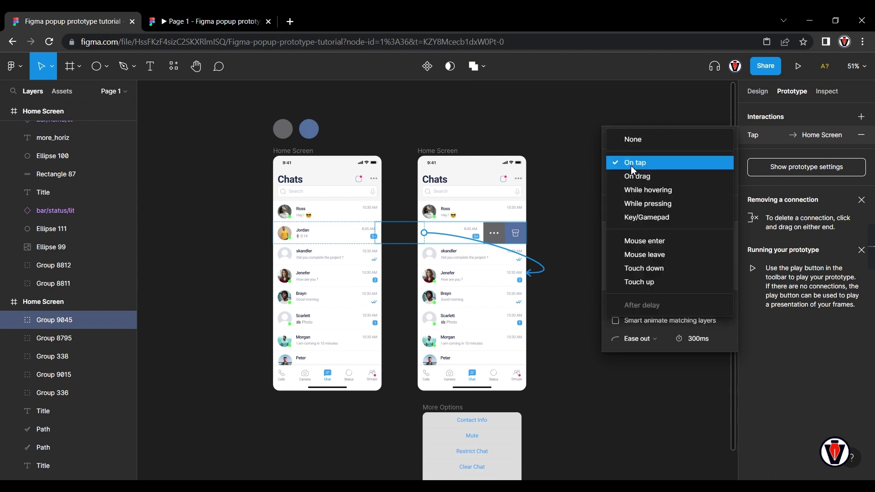
{"action": "left_click", "coordinate": [639, 178]}
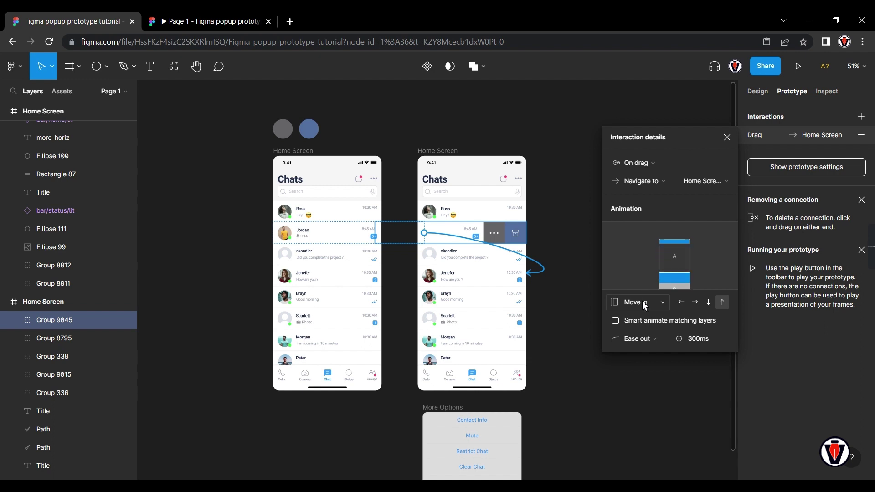
{"action": "left_click", "coordinate": [681, 303]}
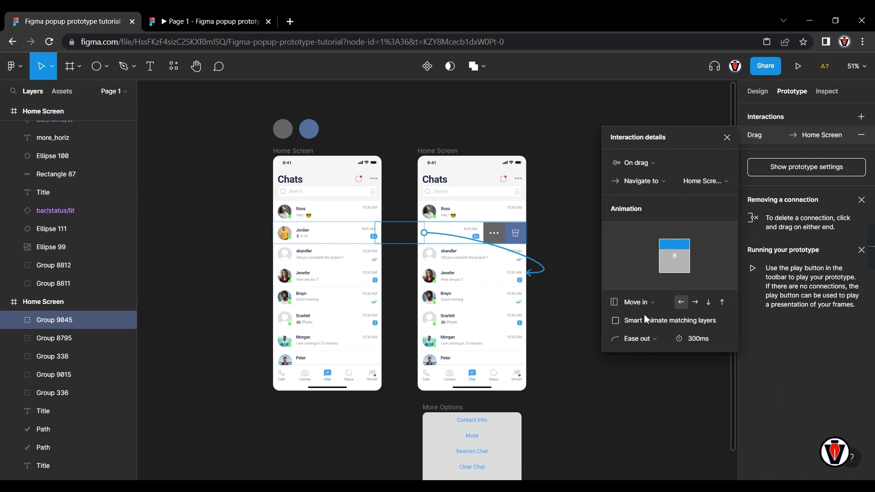
{"action": "left_click", "coordinate": [615, 323]}
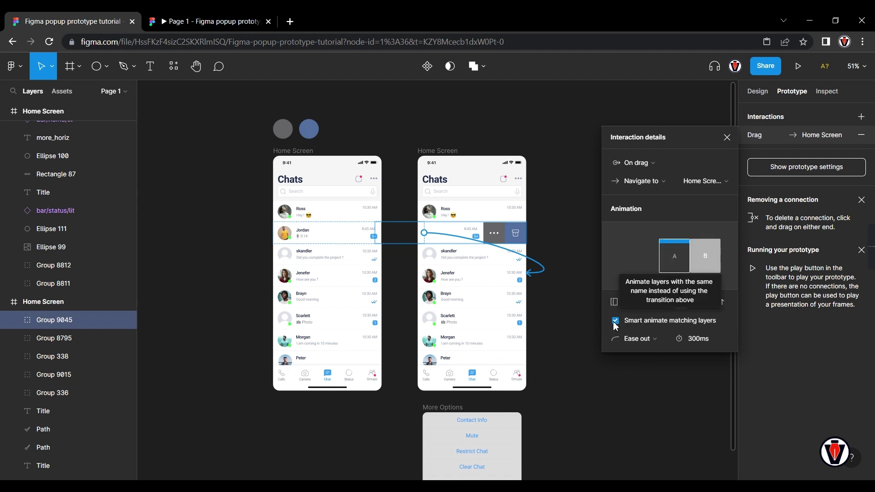
- Connect the three-dots icon on the second Home Screen to the More Options frame with an On tap, Open overlay interaction
{"action": "double_click", "coordinate": [496, 234]}
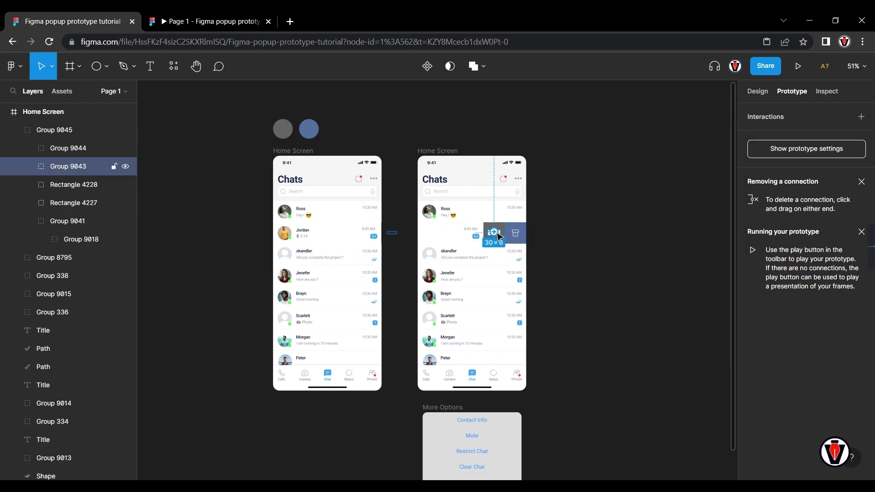
{"action": "left_click_drag", "start_coordinate": [497, 235], "coordinate": [455, 415]}
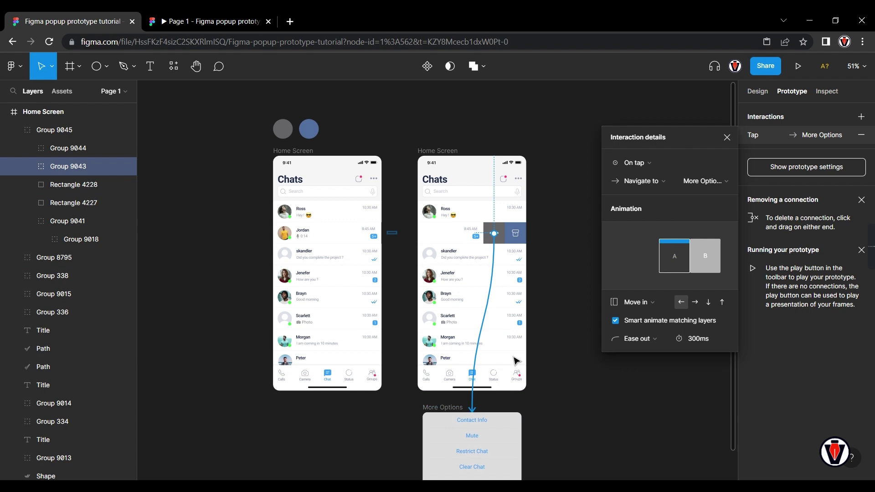
{"action": "left_click", "coordinate": [643, 183]}
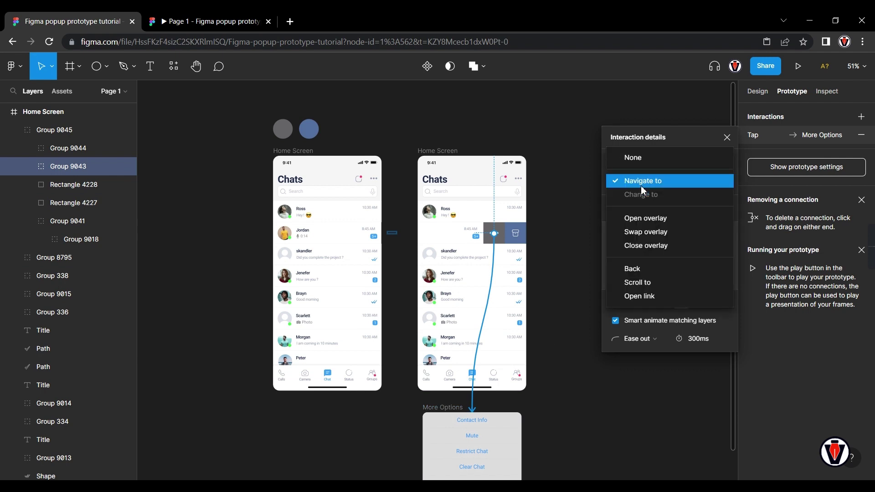
{"action": "left_click", "coordinate": [643, 217]}
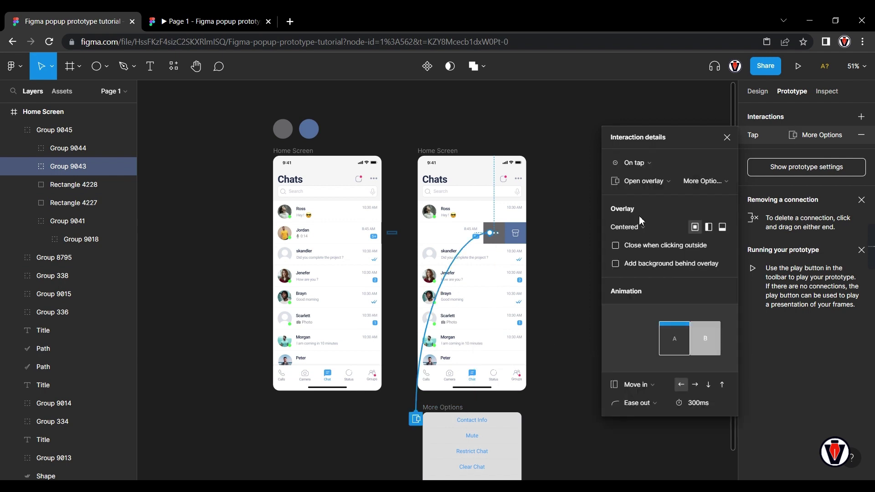
- Set the overlay position to Manual and place the popup horizontally centred on the second Home Screen, just above its navigation bar
{"action": "left_click", "coordinate": [638, 228]}
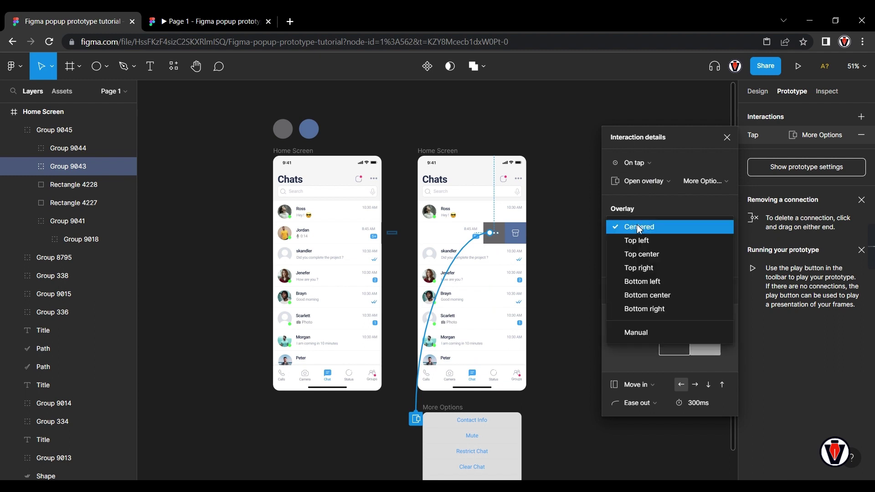
{"action": "left_click", "coordinate": [638, 332]}
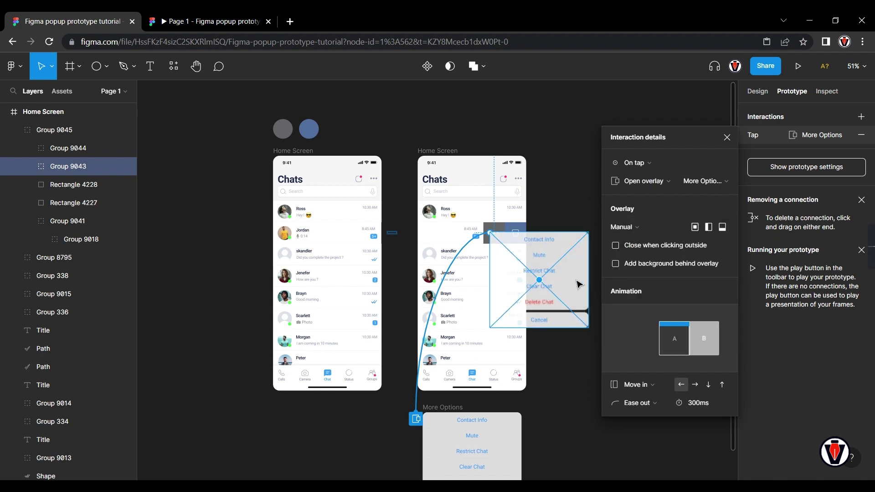
{"action": "left_click_drag", "start_coordinate": [575, 283], "coordinate": [511, 305]}
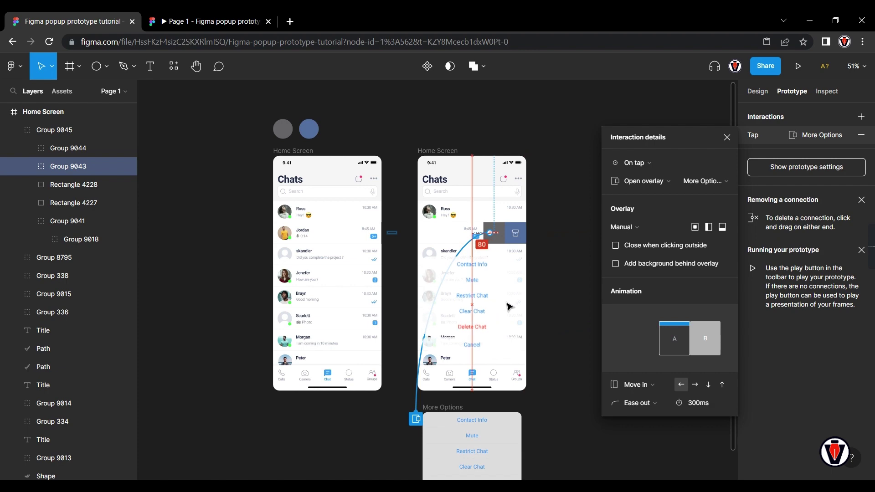
{"action": "scroll", "coordinate": [513, 304], "scroll_direction": "up", "scroll_amount": 5}
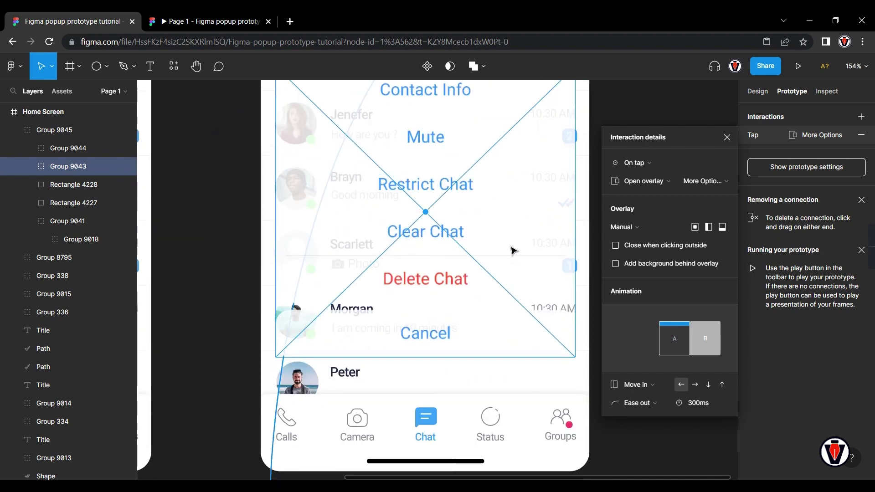
{"action": "left_click_drag", "start_coordinate": [512, 251], "coordinate": [510, 275]}
{"action": "scroll", "coordinate": [506, 276], "scroll_direction": "down", "scroll_amount": 5}
{"action": "scroll", "coordinate": [506, 226], "scroll_direction": "up", "scroll_amount": 1}
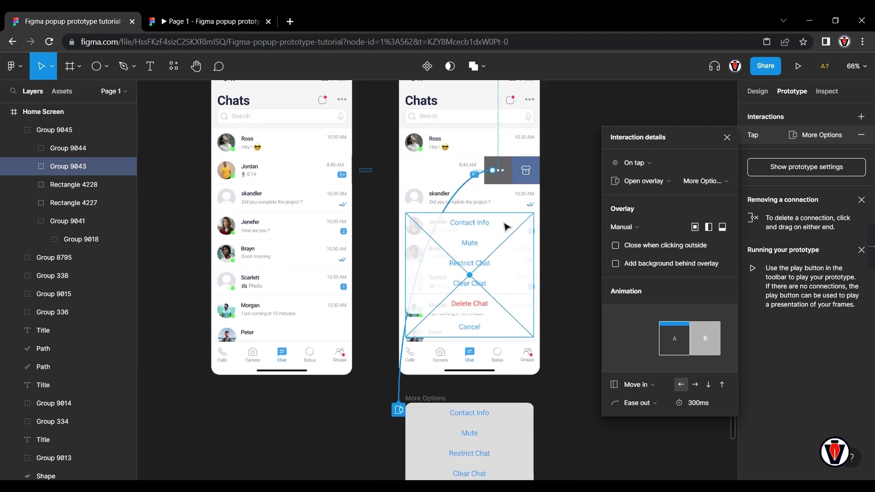
- Add a 000000 background at 36% opacity behind the overlay and set its Move in animation direction to upward
{"action": "left_click", "coordinate": [616, 265]}
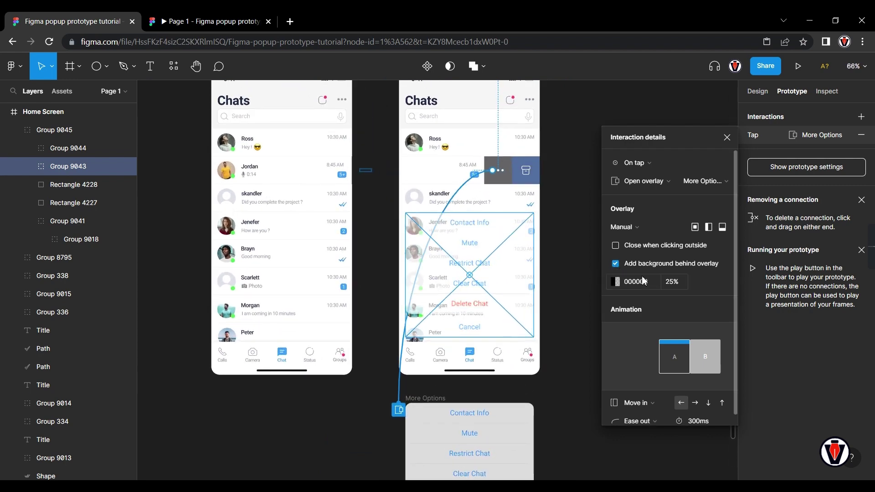
{"action": "left_click", "coordinate": [678, 287]}
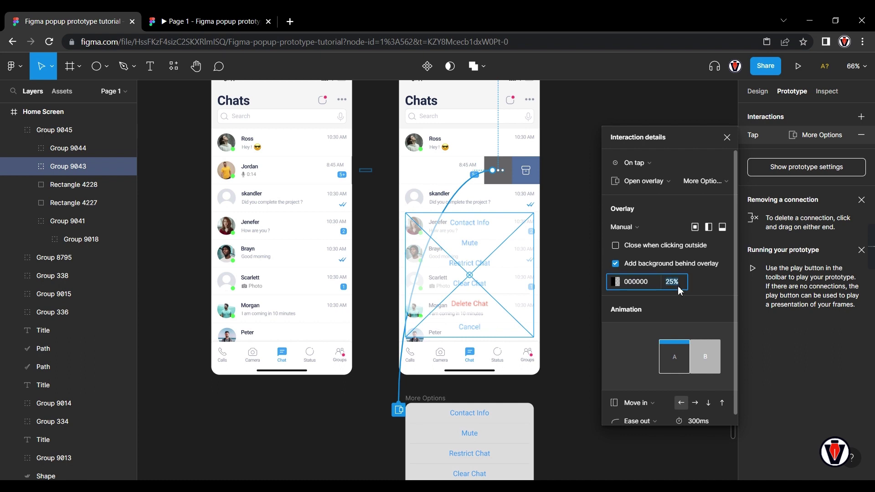
{"action": "key", "text": "Return"}
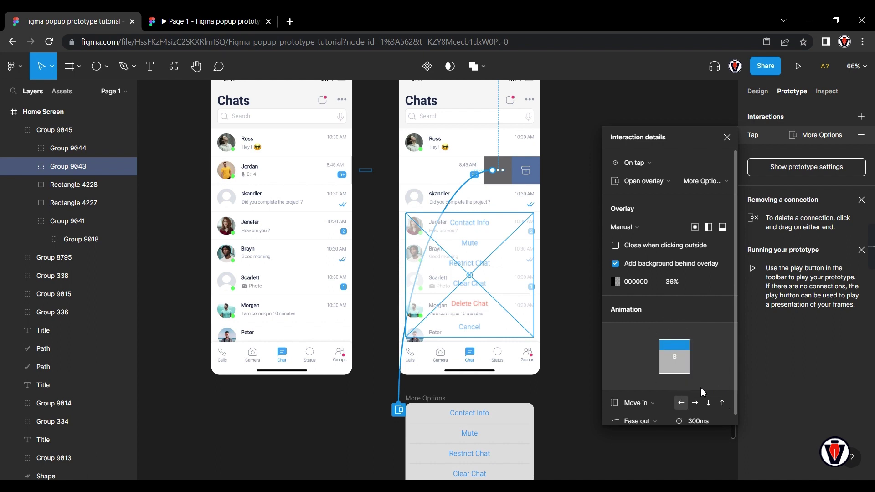
{"action": "left_click", "coordinate": [722, 403]}
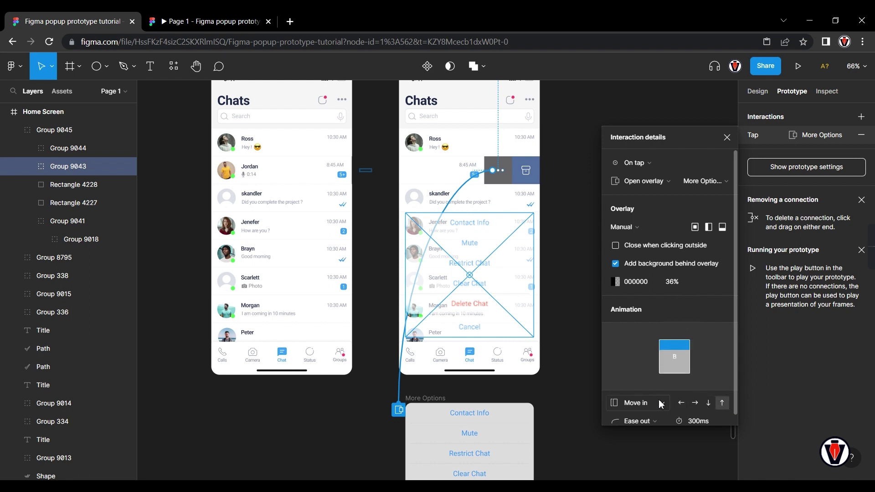
{"action": "scroll", "coordinate": [661, 404], "scroll_direction": "down", "scroll_amount": 1}
- Connect the Cancel text in More Options to the first Home Screen with On tap, Navigate to, and a Smart animate transition
{"action": "scroll", "coordinate": [562, 321], "scroll_direction": "down", "scroll_amount": 2}
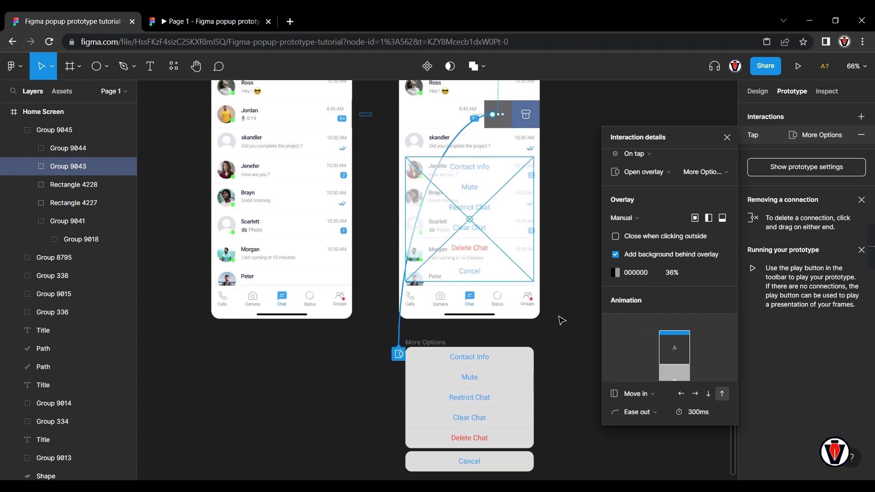
{"action": "left_click", "coordinate": [470, 462]}
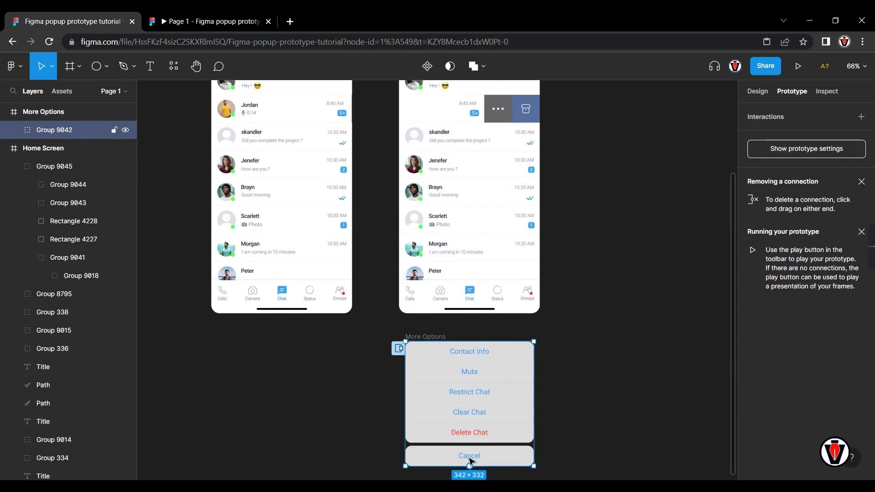
{"action": "double_click", "coordinate": [470, 462]}
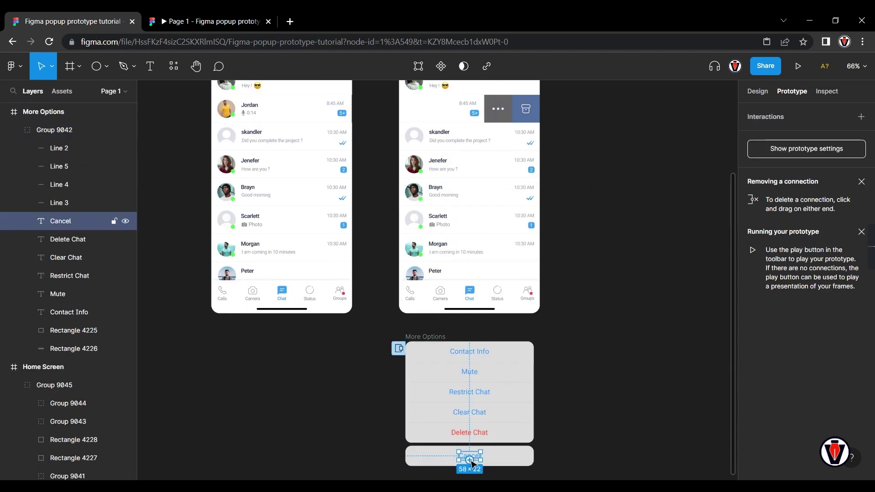
{"action": "left_click_drag", "start_coordinate": [472, 462], "coordinate": [304, 315]}
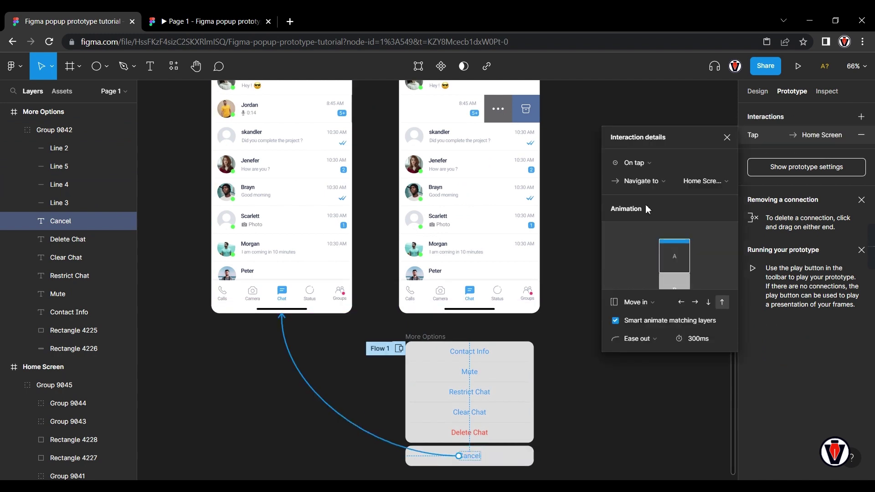
{"action": "left_click", "coordinate": [655, 303]}
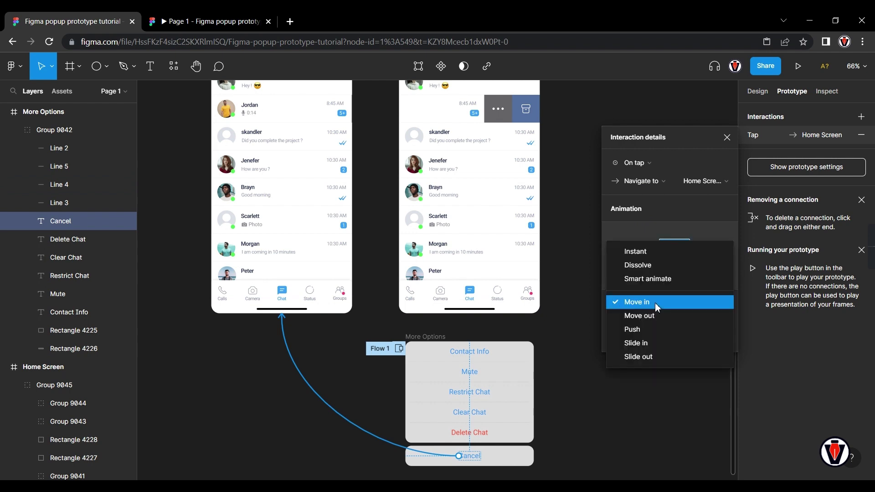
{"action": "left_click", "coordinate": [653, 280]}
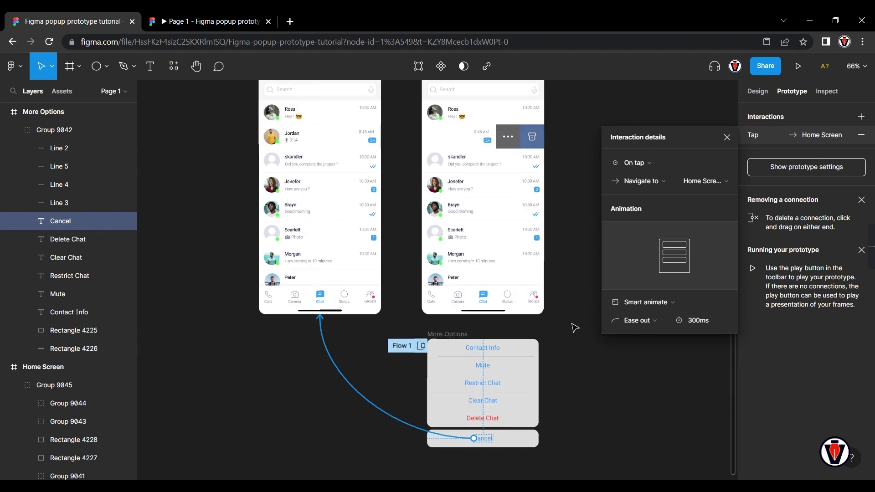
- Select the first Home Screen frame as the one to run the prototype from
{"action": "scroll", "coordinate": [563, 292], "scroll_direction": "down", "scroll_amount": 5}
{"action": "left_click", "coordinate": [450, 148]}
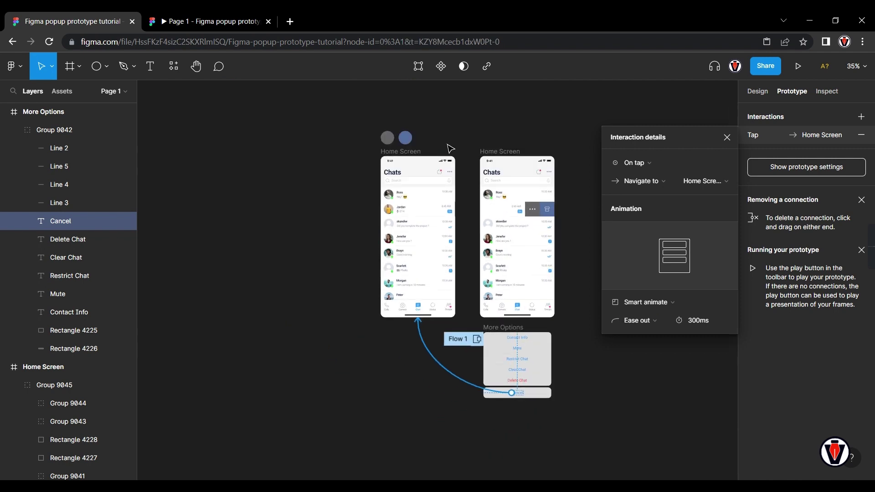
{"action": "left_click", "coordinate": [411, 155]}
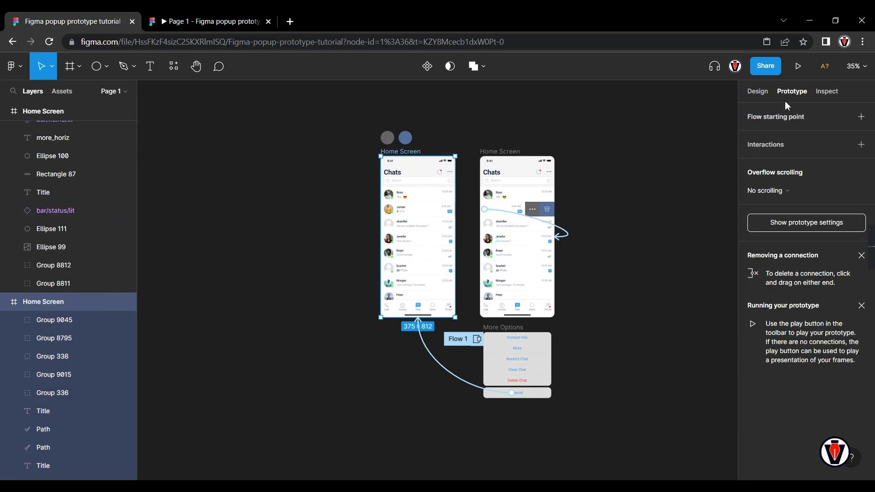